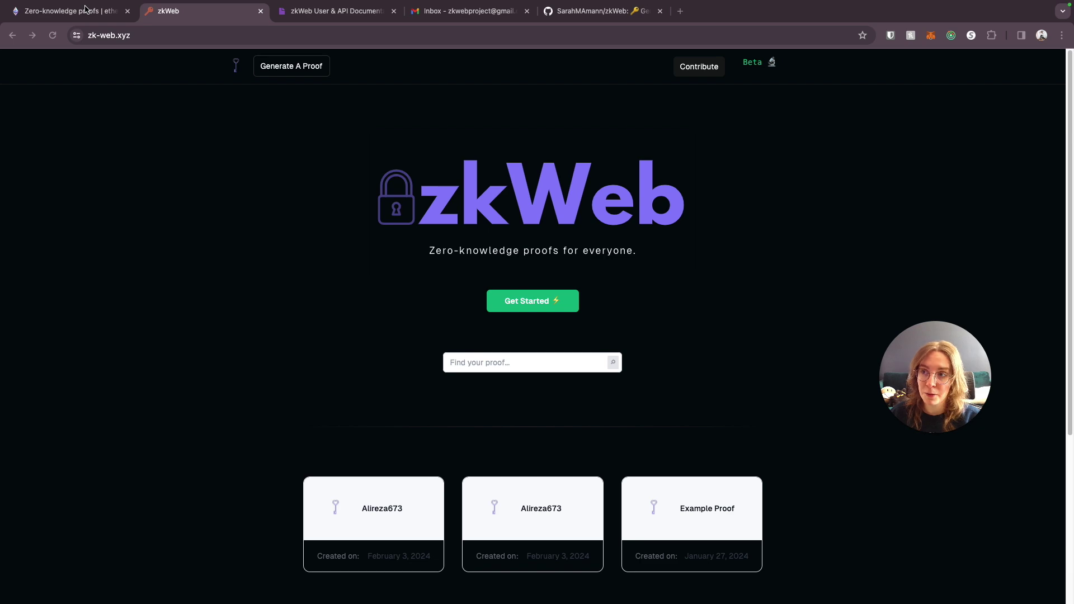
- Switch to the ethereum.org zero-knowledge proofs article and highlight the sentence on how a prover convinces a verifier
click(84, 13)
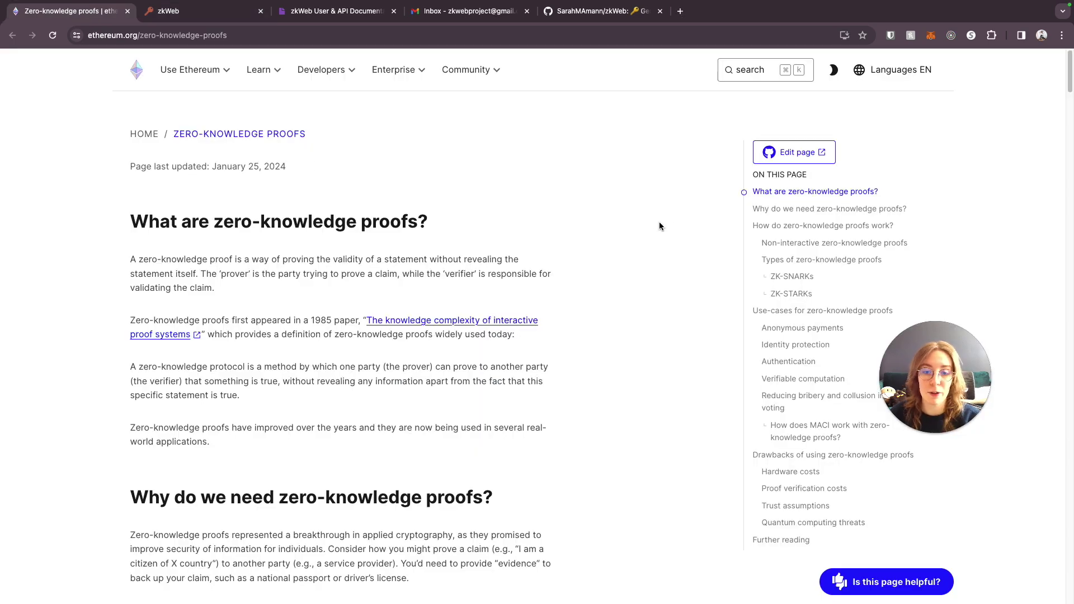
scroll(649, 235, down, 1)
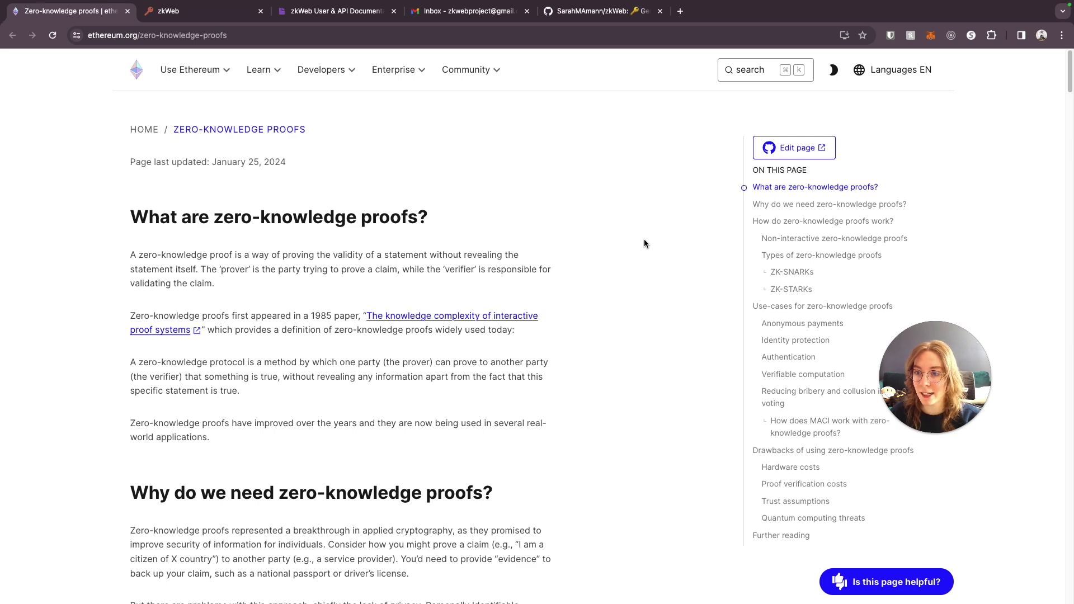
scroll(647, 246, down, 1)
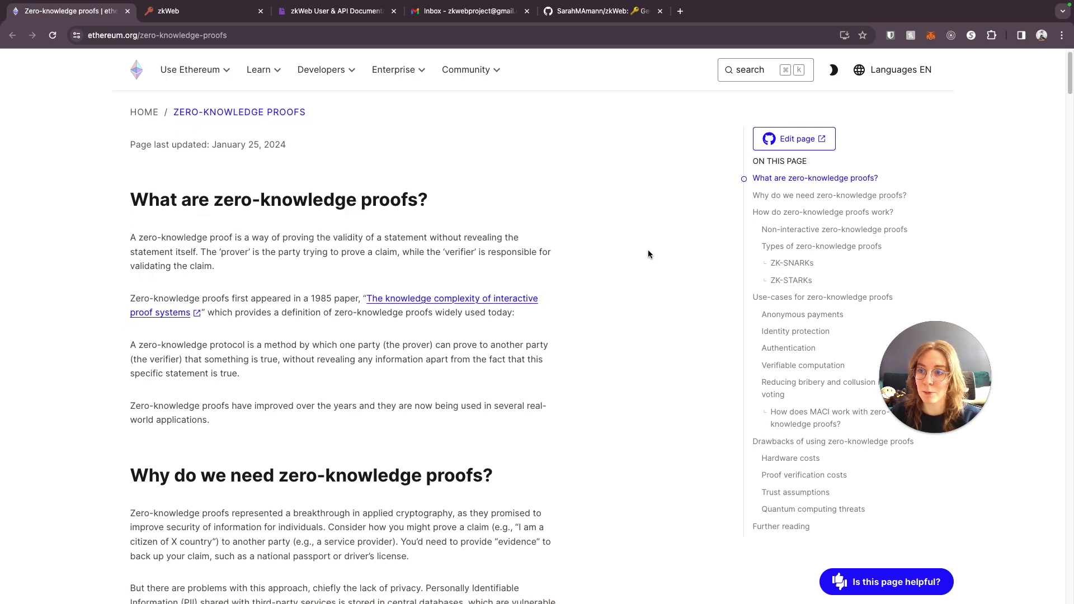
scroll(648, 253, down, 2)
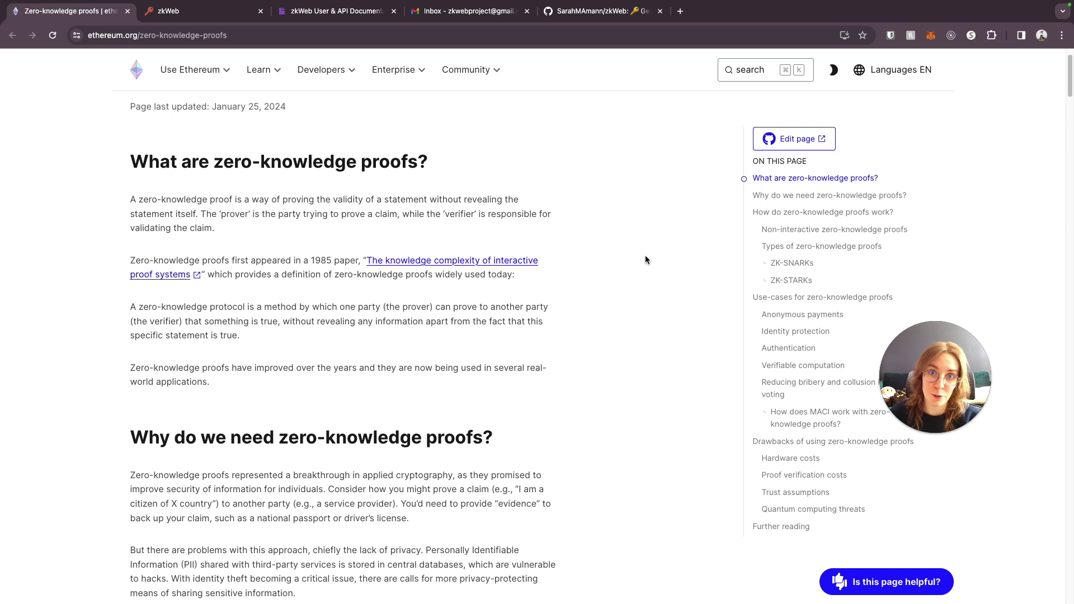
scroll(645, 255, up, 2)
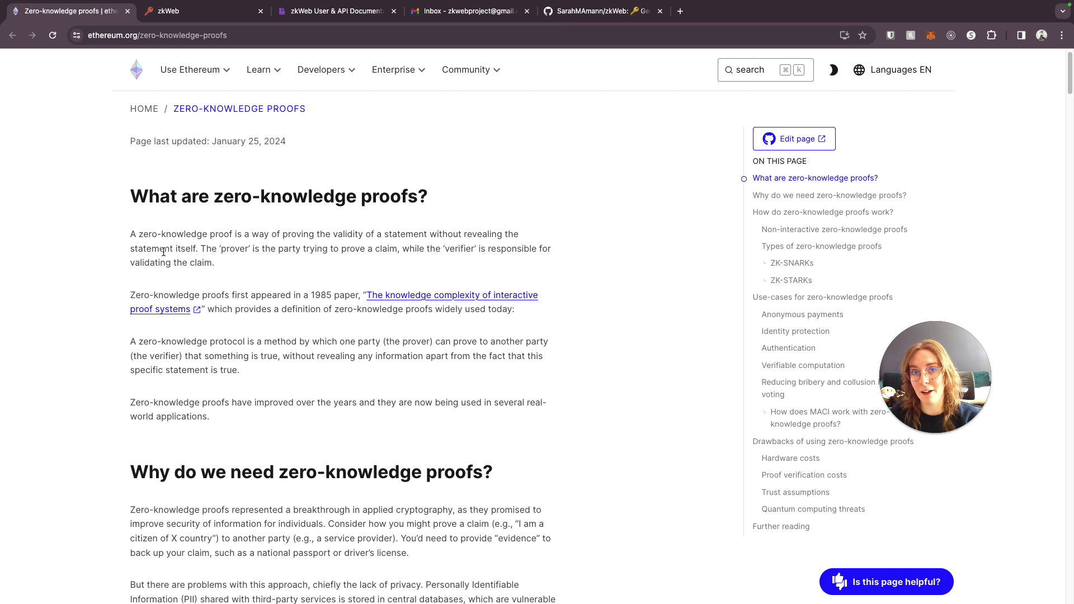
scroll(314, 314, down, 1)
drag(337, 316, 355, 358)
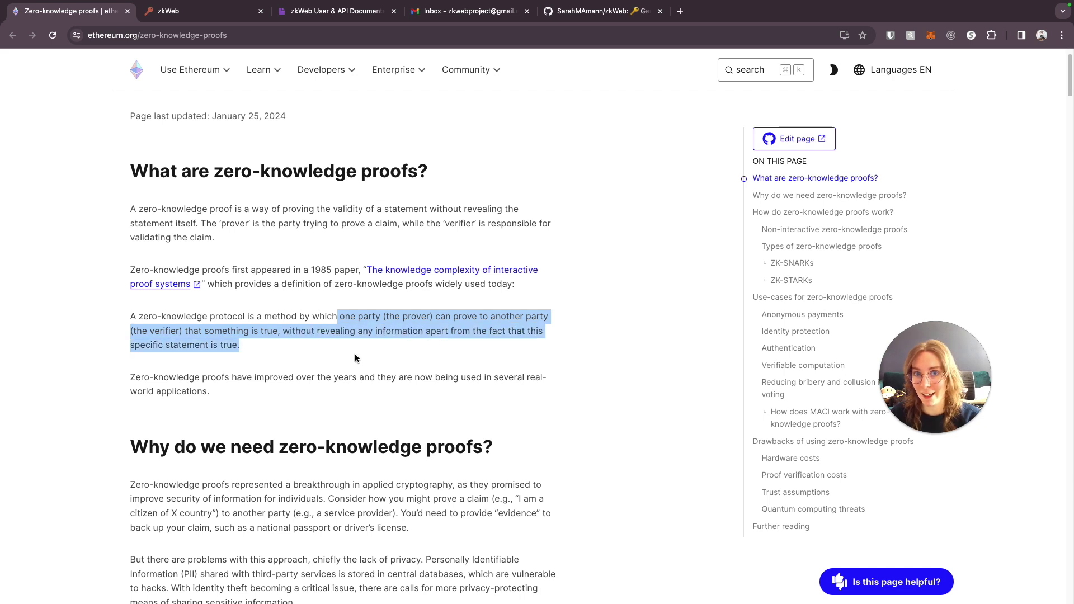
click(355, 355)
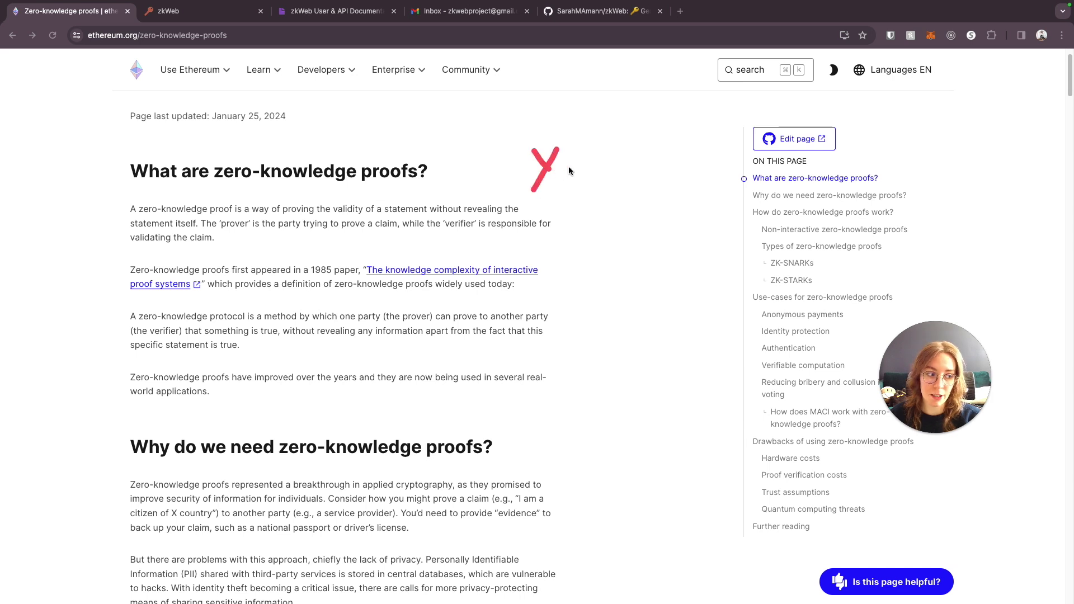
drag(568, 151, 654, 136)
drag(582, 168, 671, 149)
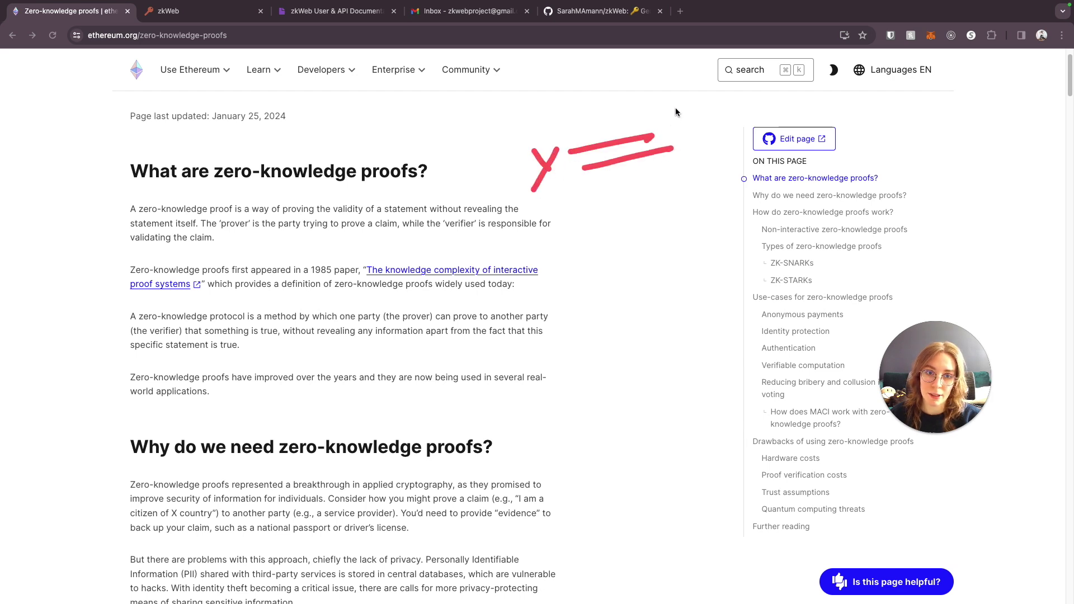
mouse_move(676, 109)
mouse_down()
mouse_move(682, 196)
mouse_move(703, 193)
mouse_up()
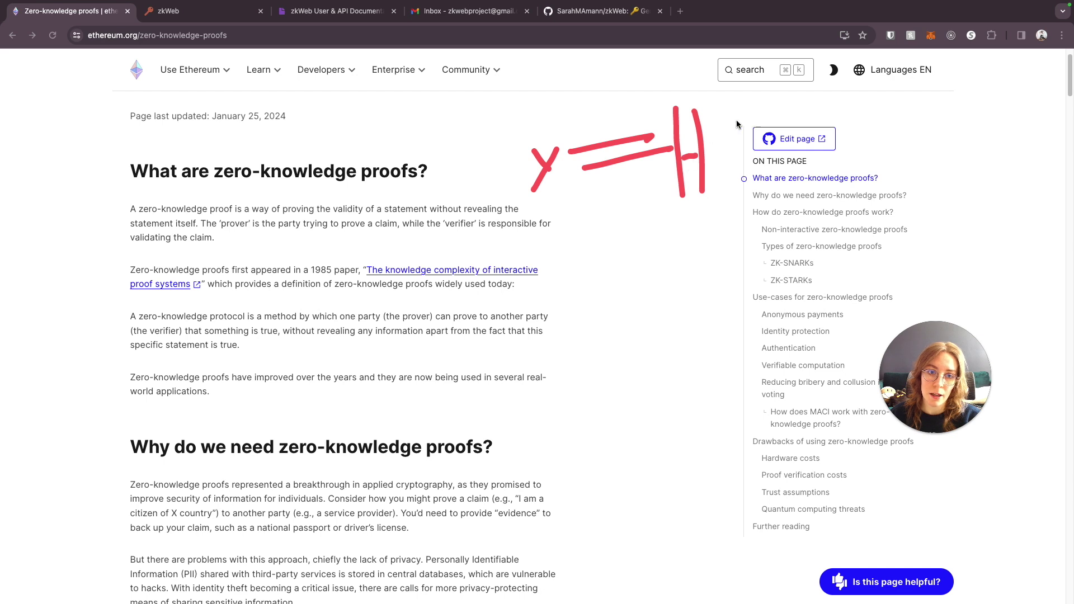
mouse_move(739, 120)
mouse_down()
mouse_move(720, 179)
mouse_move(756, 179)
mouse_up()
drag(757, 136, 770, 199)
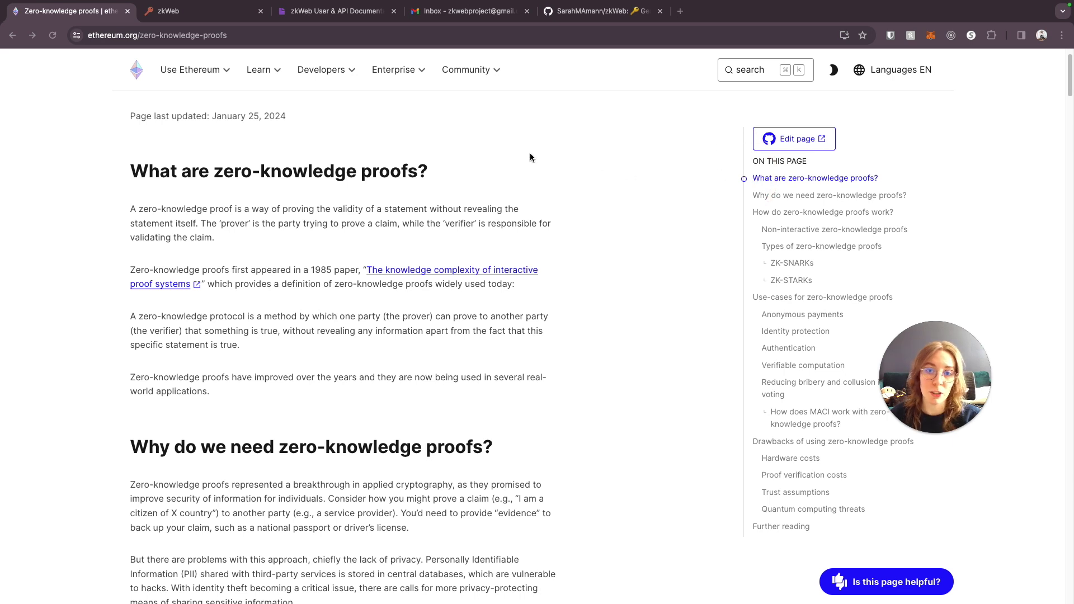
mouse_move(478, 134)
mouse_down()
mouse_move(490, 152)
mouse_move(477, 175)
mouse_up()
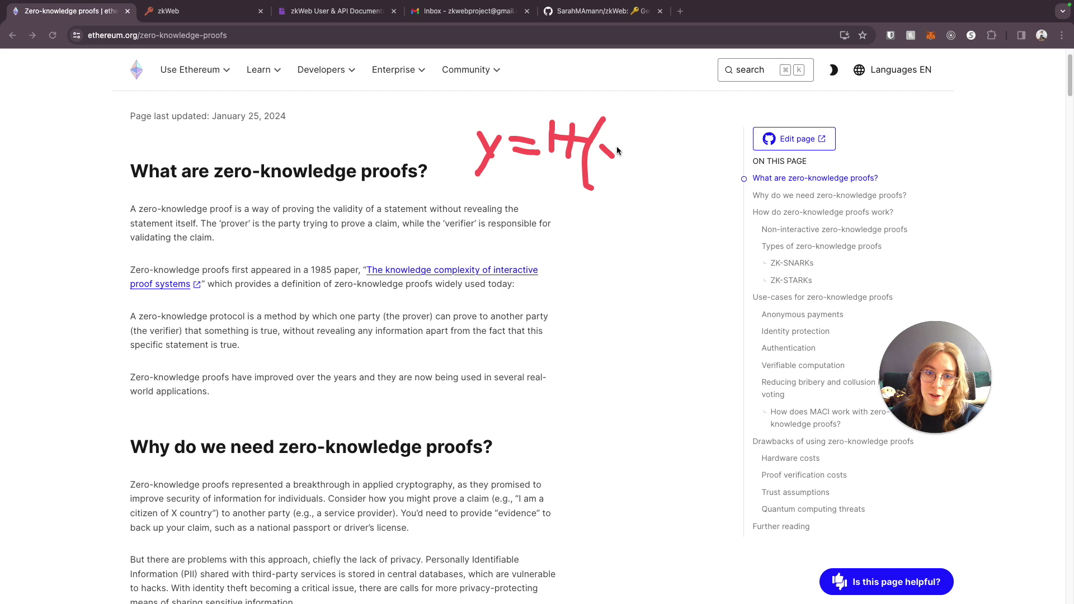
drag(618, 145, 602, 162)
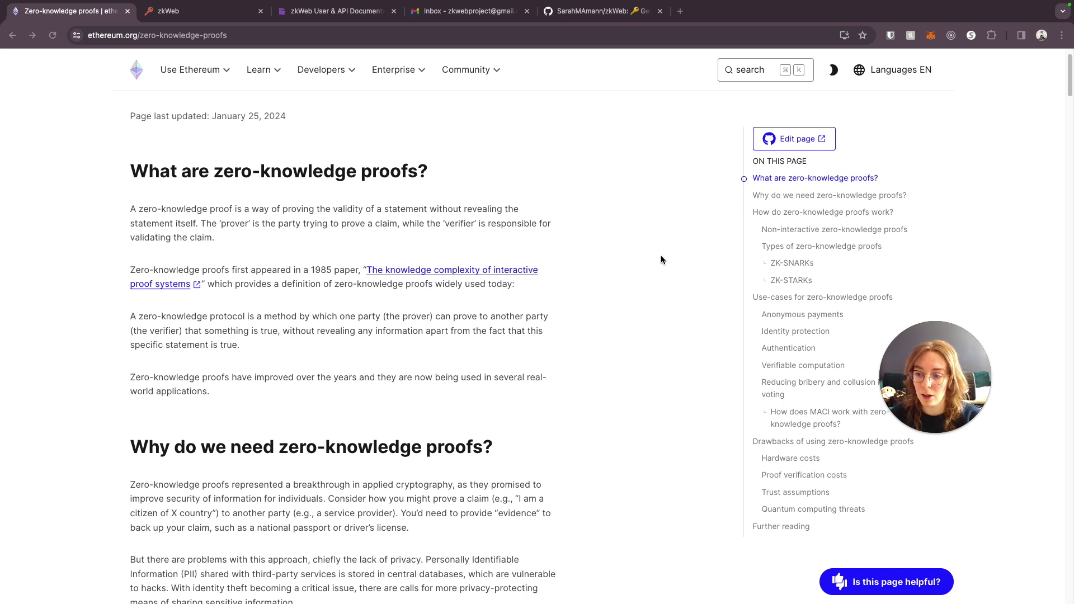
scroll(632, 313, up, 1)
scroll(635, 313, down, 2)
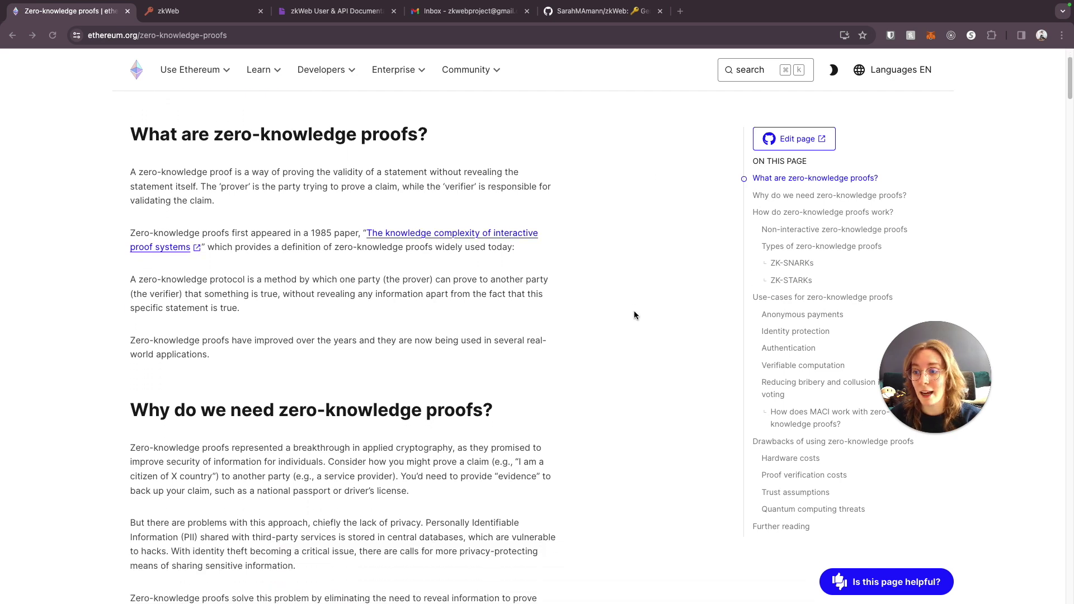
scroll(634, 314, down, 10)
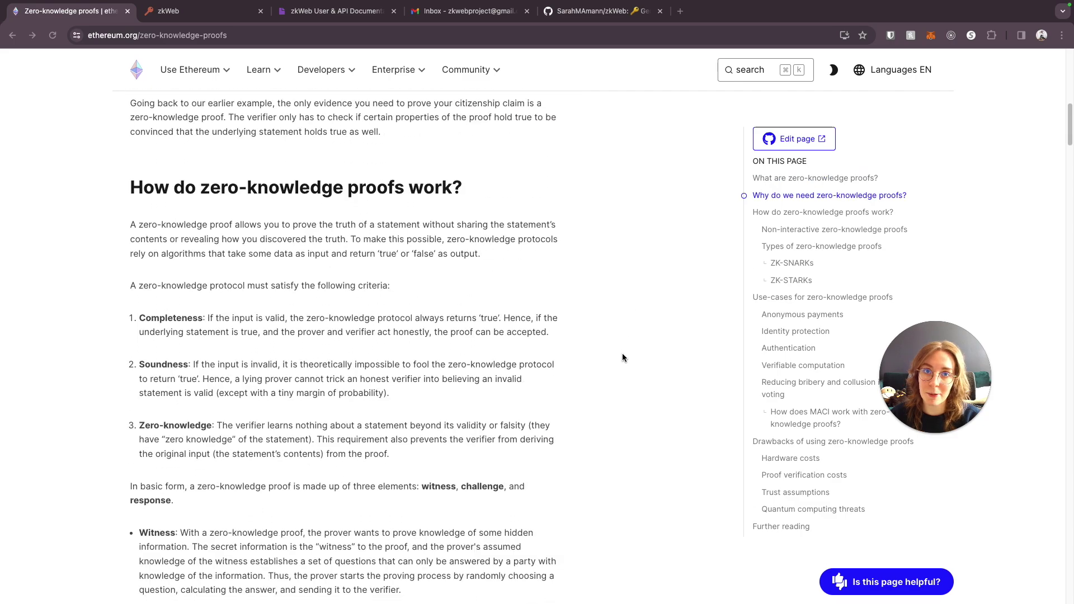
scroll(623, 356, down, 10)
scroll(624, 354, up, 5)
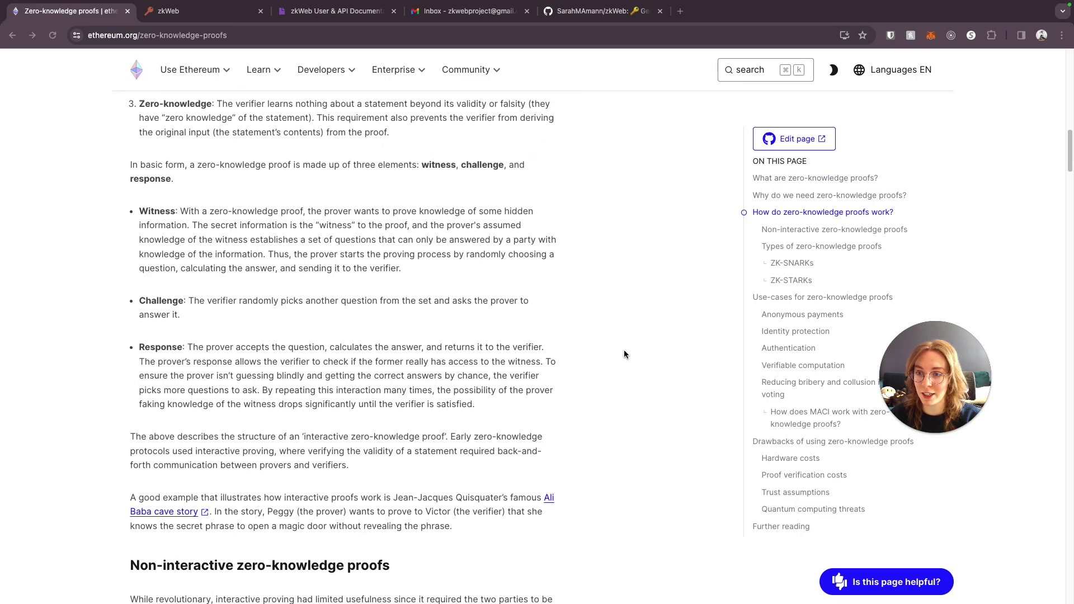
scroll(604, 333, up, 10)
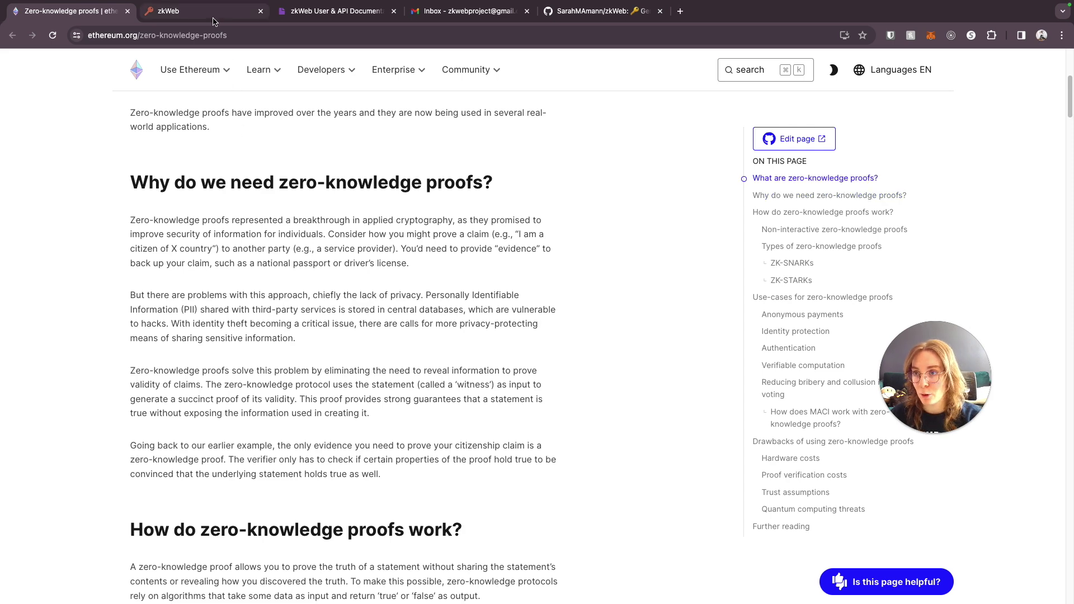
- Return to the zkWeb tab and scroll briefly through its page
click(213, 18)
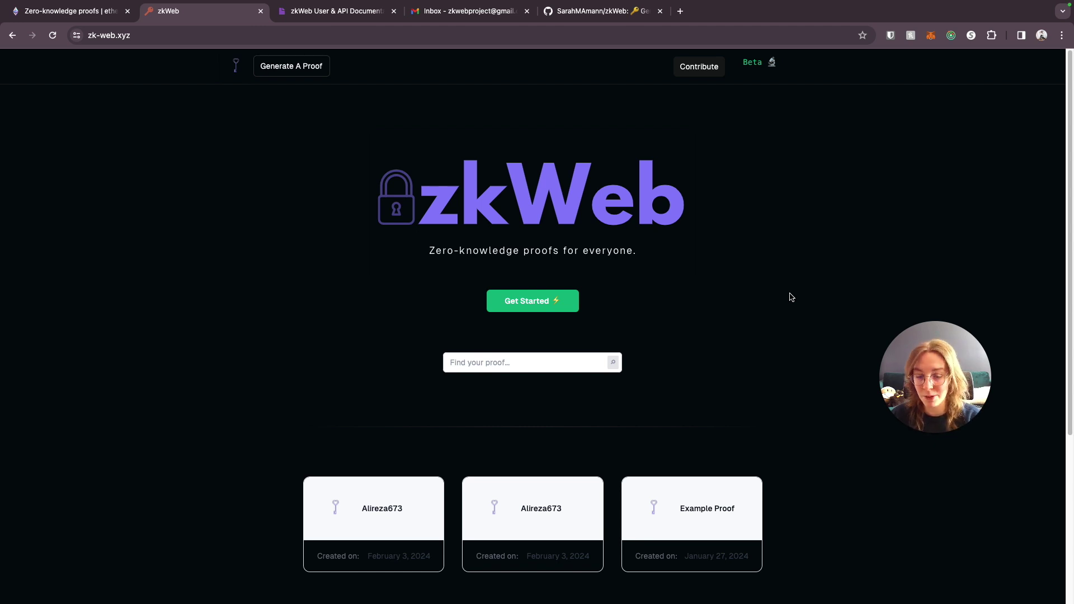
scroll(791, 297, down, 1)
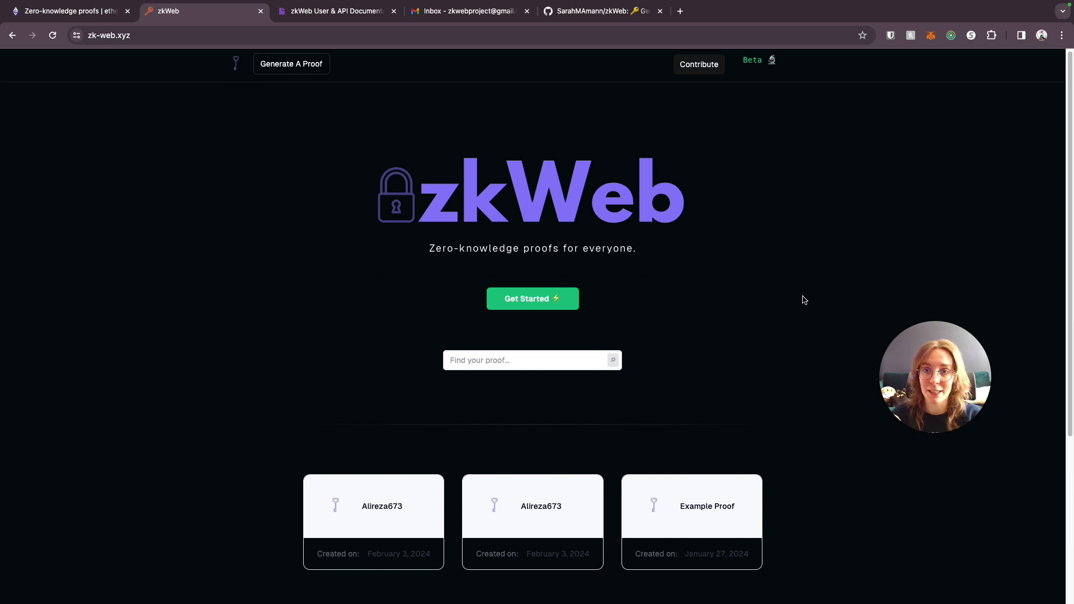
scroll(804, 300, up, 1)
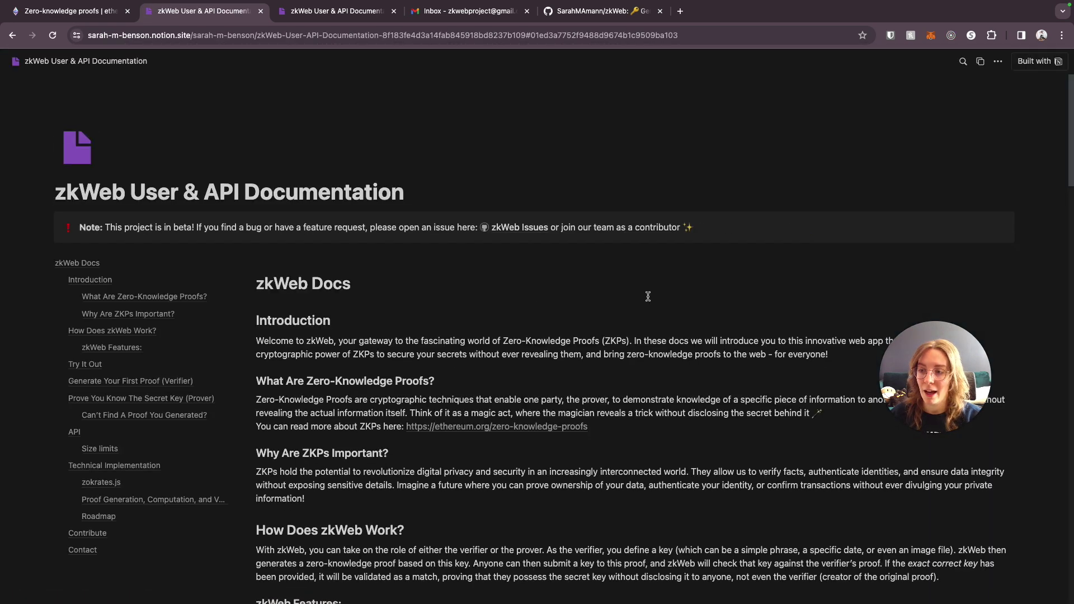
- From Technical Implementation, open the zokrates.github.io introduction, then go back to the zkWeb docs
scroll(649, 296, down, 15)
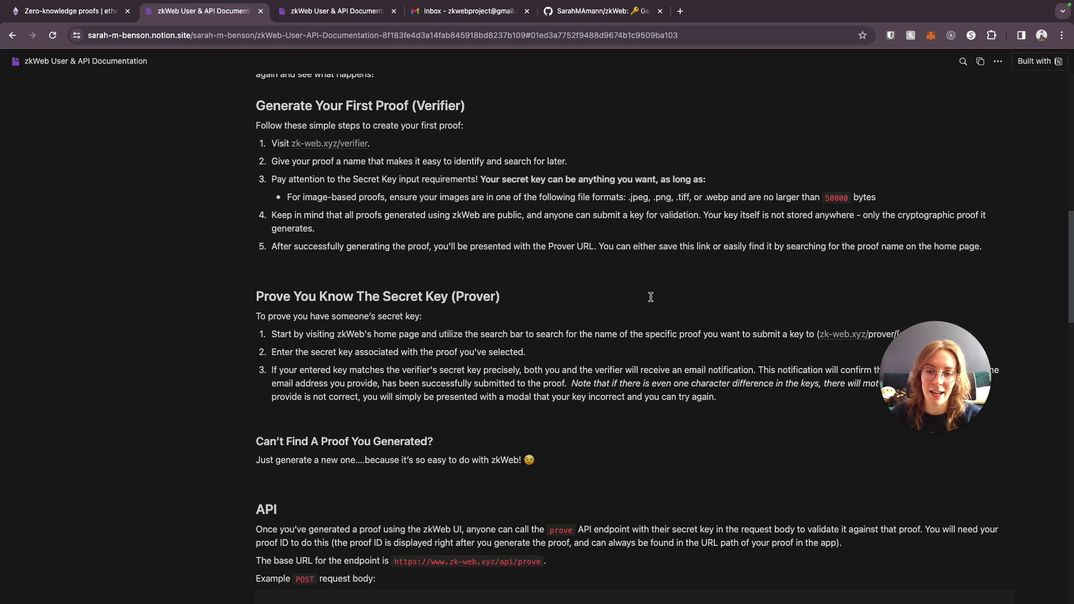
scroll(651, 297, down, 20)
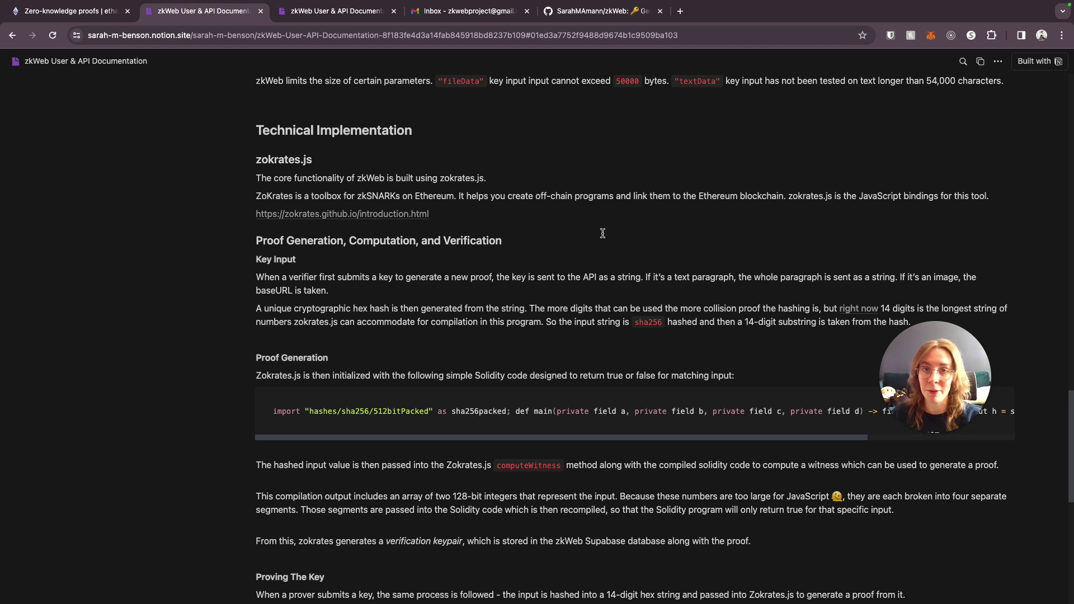
click(374, 215)
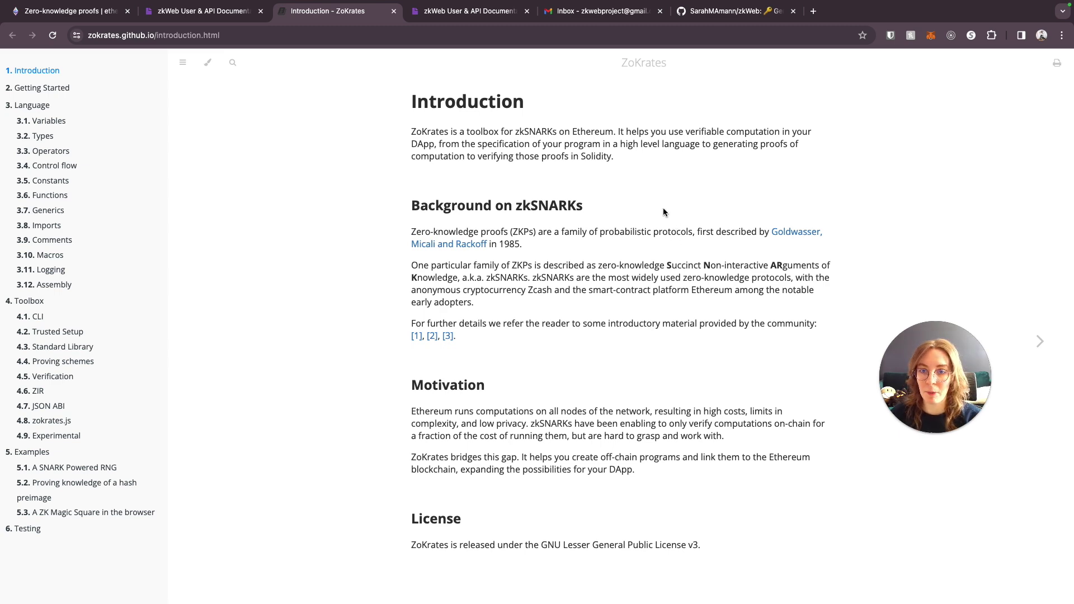
click(192, 12)
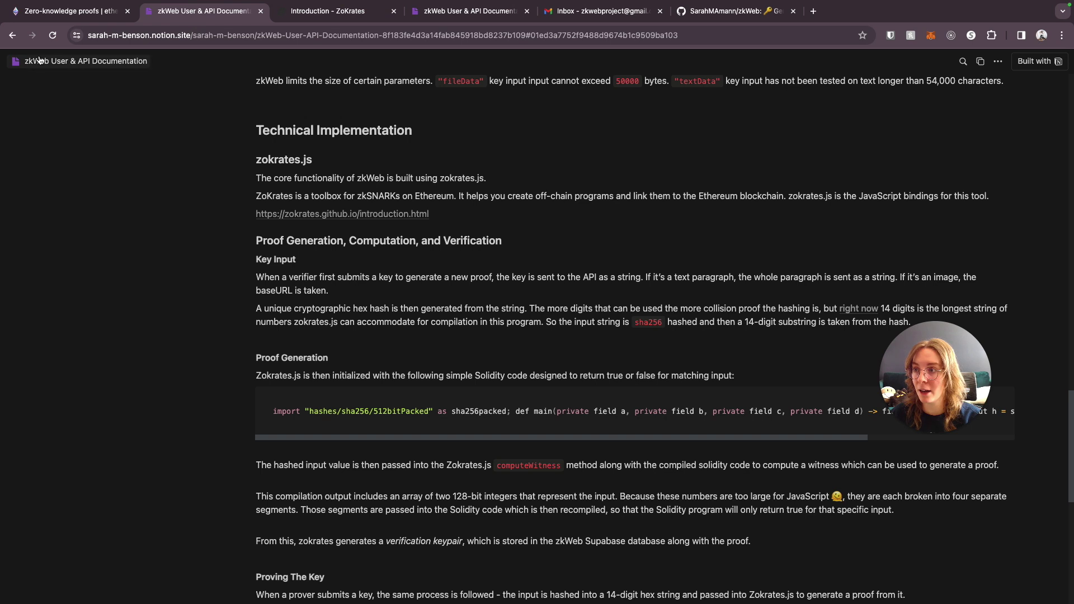
- Search the home page proofs for 'Example' and open the resulting Example Proof
click(12, 35)
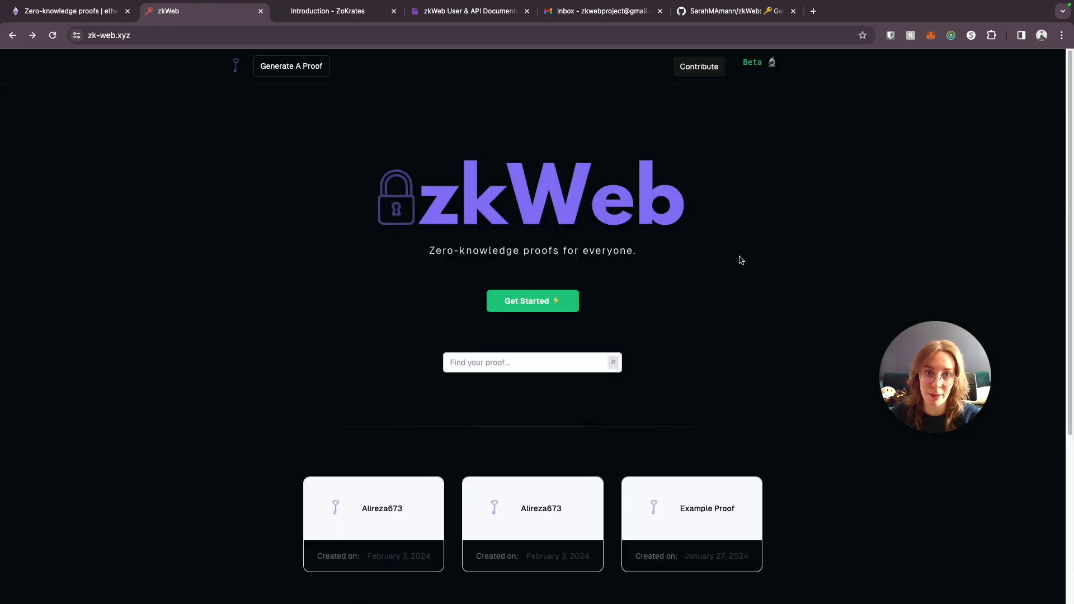
scroll(741, 260, down, 1)
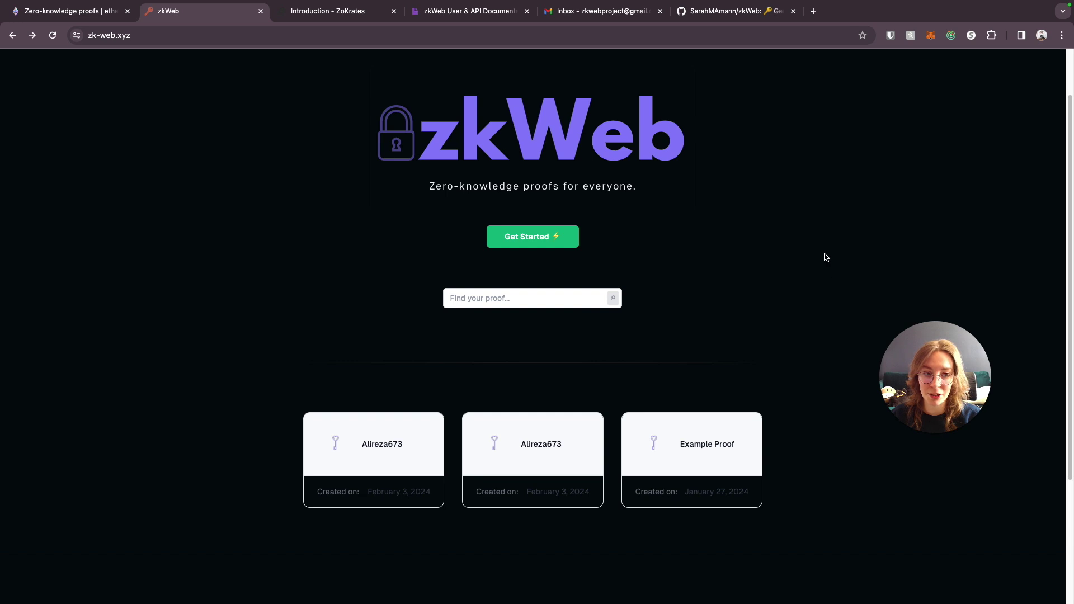
scroll(806, 260, down, 3)
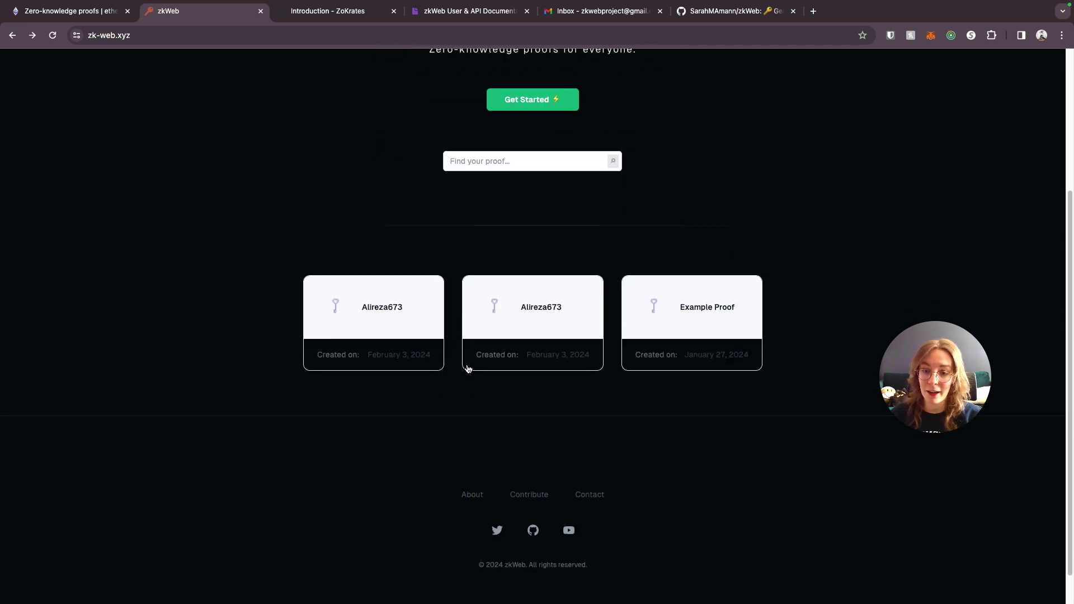
scroll(771, 328, up, 2)
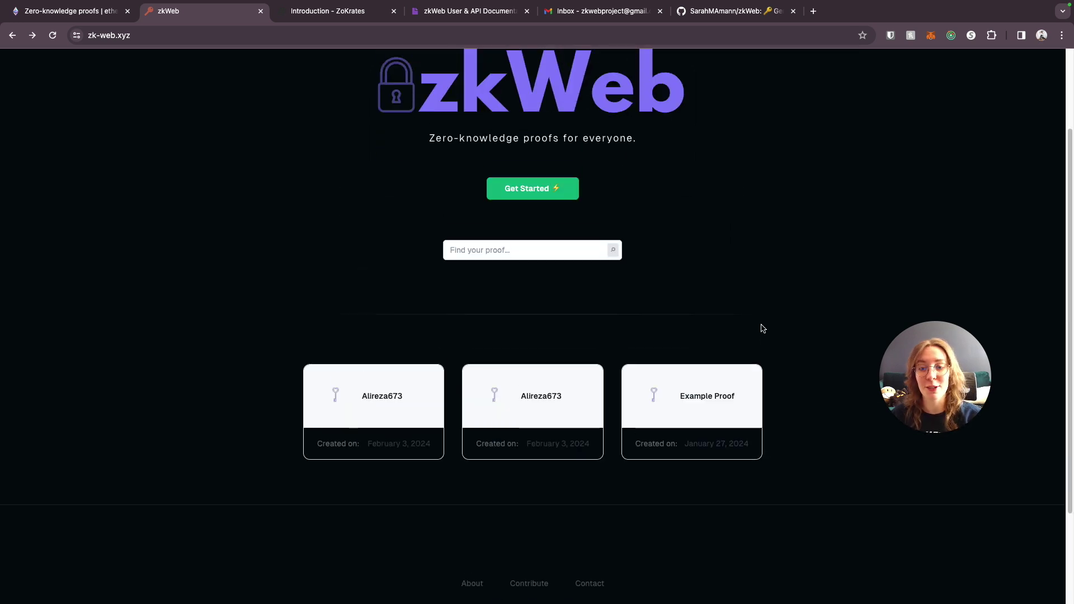
scroll(672, 291, up, 1)
click(475, 272)
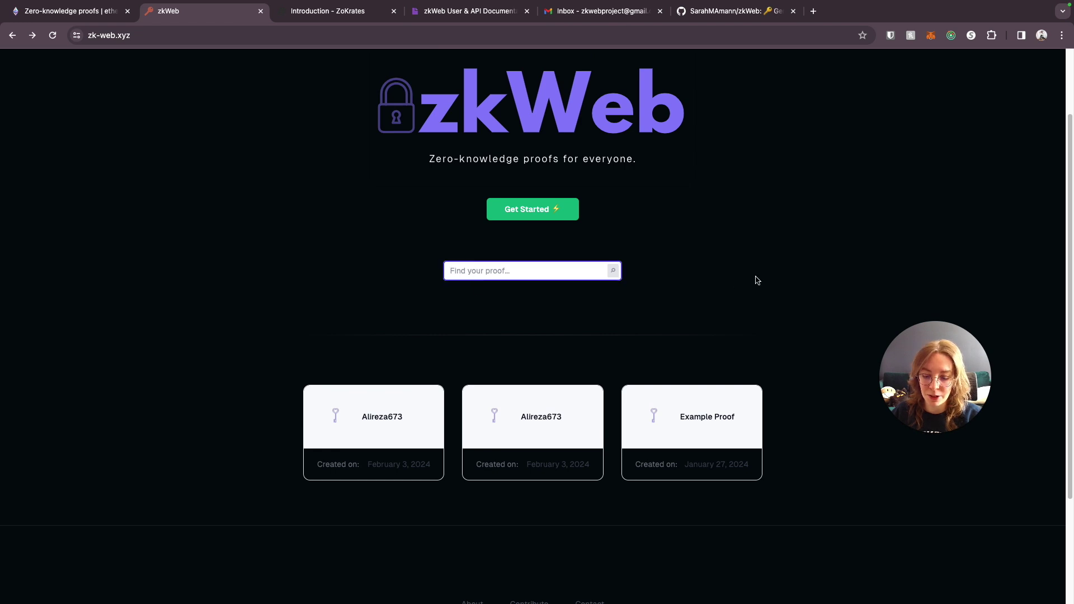
text(Example)
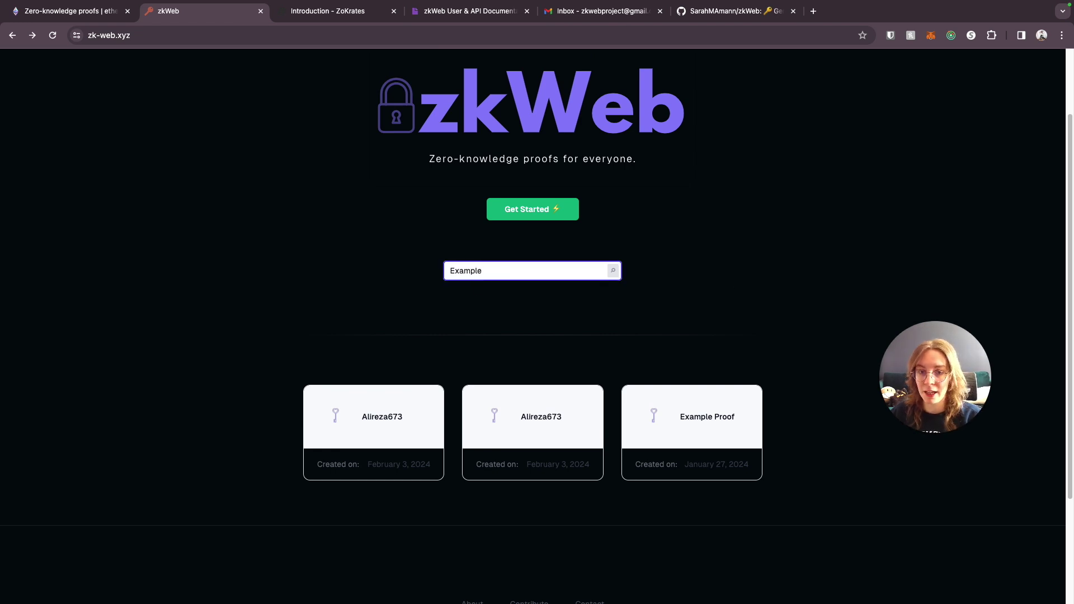
click(613, 271)
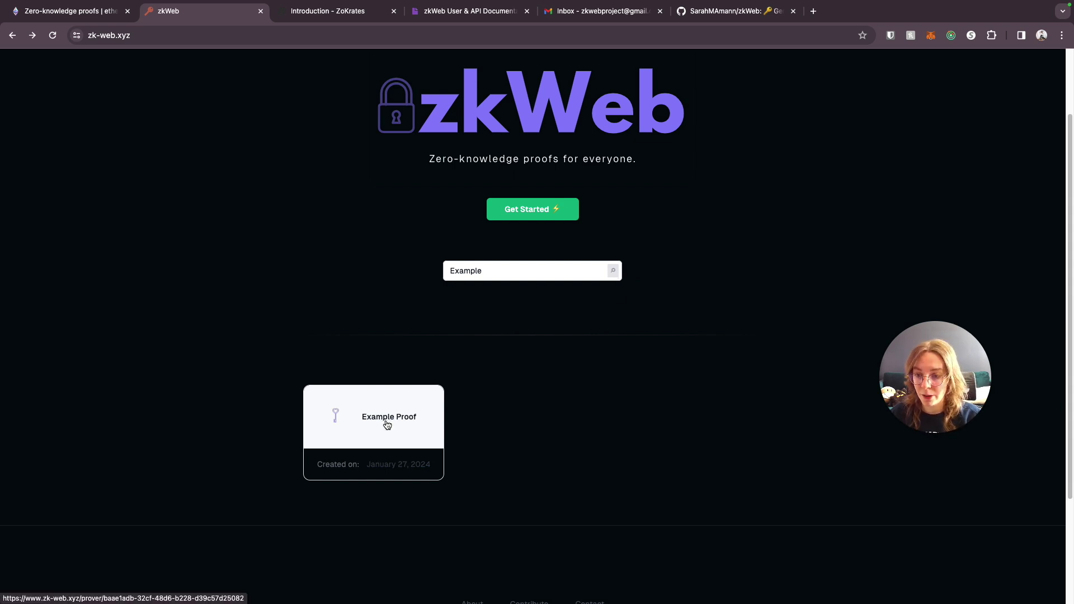
click(387, 425)
scroll(710, 221, down, 1)
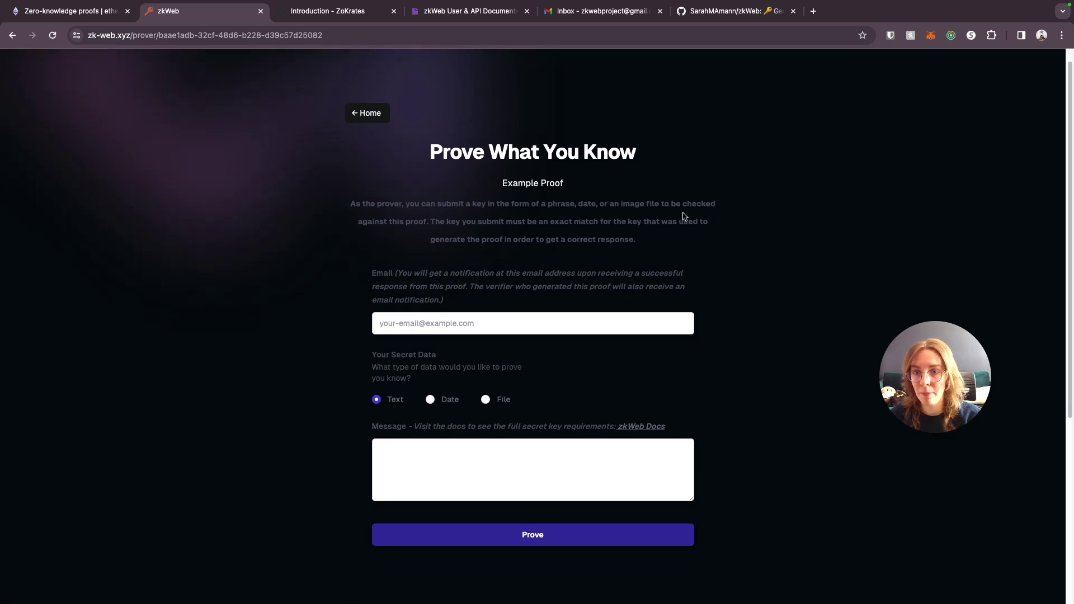
key(super+4)
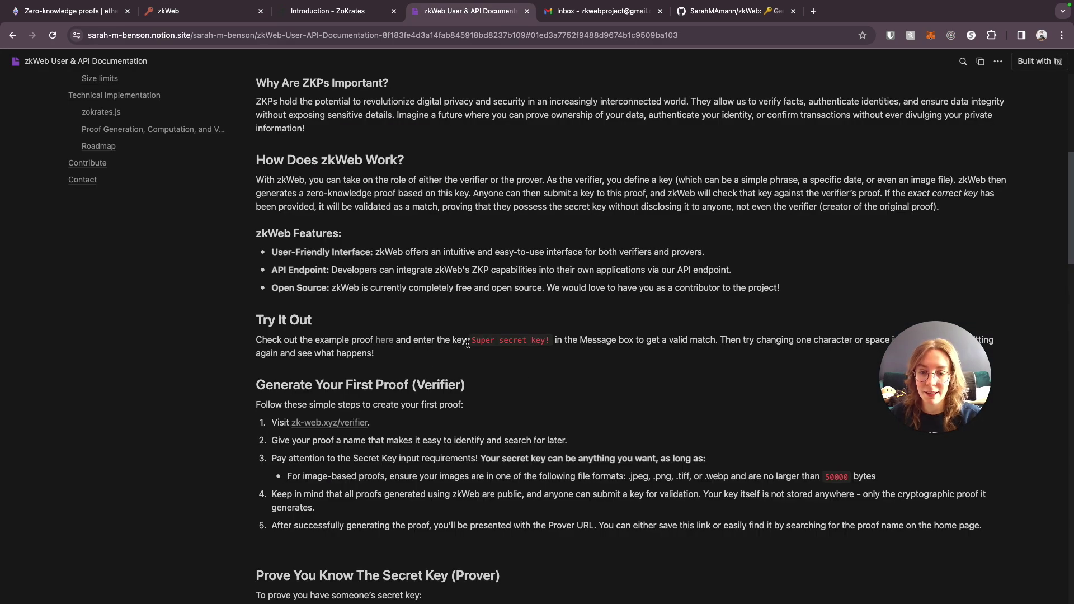
drag(471, 340, 553, 342)
key(super+2)
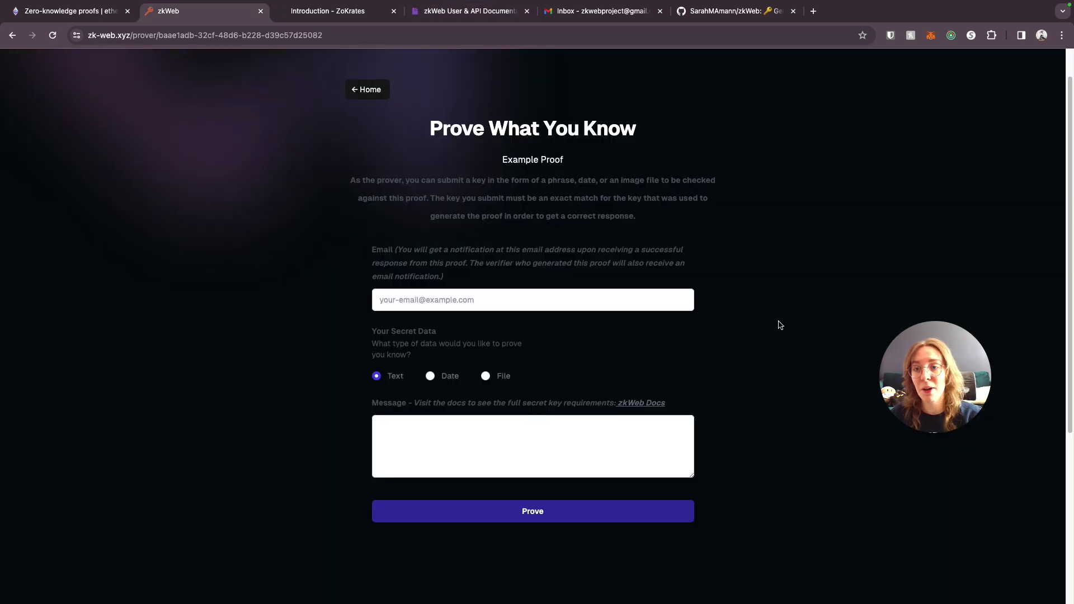
click(471, 442)
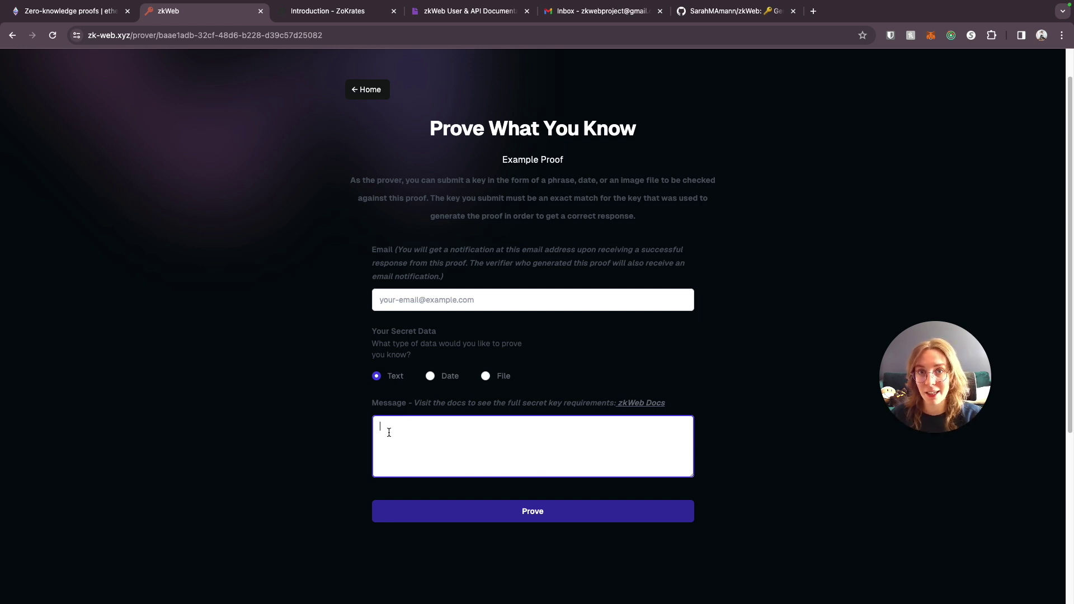
- Fill in the notification e-mail, choose Text as the secret type, and enter 'Super secret key!'
click(451, 303)
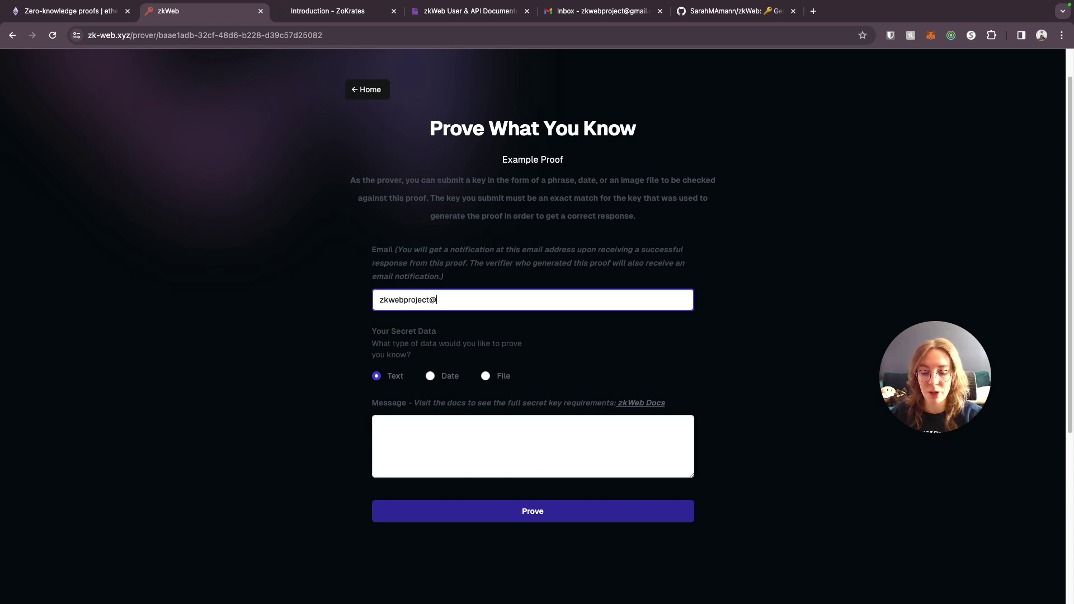
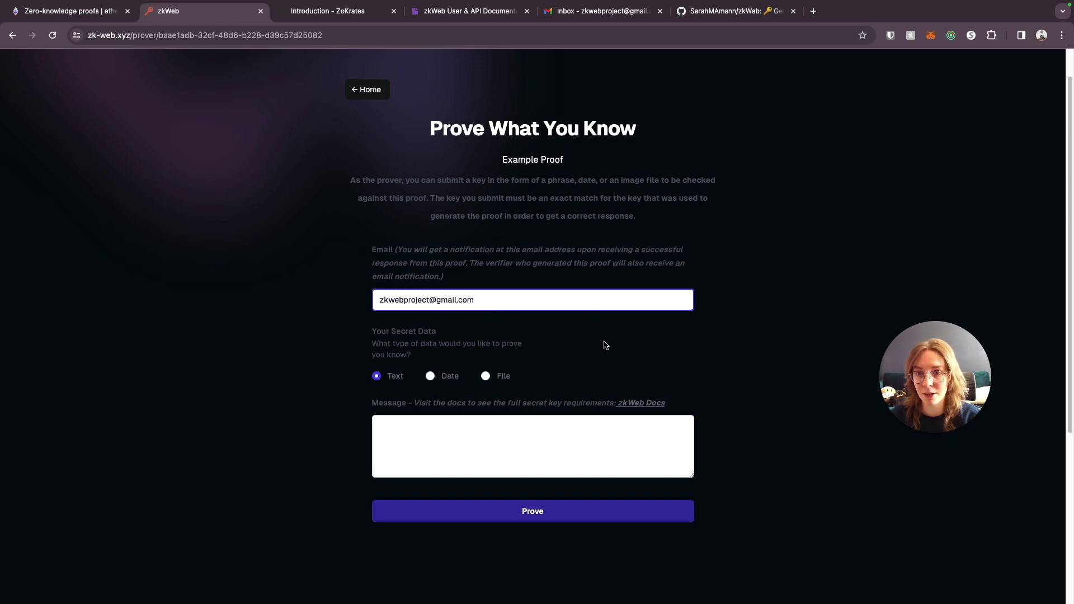
scroll(605, 345, down, 1)
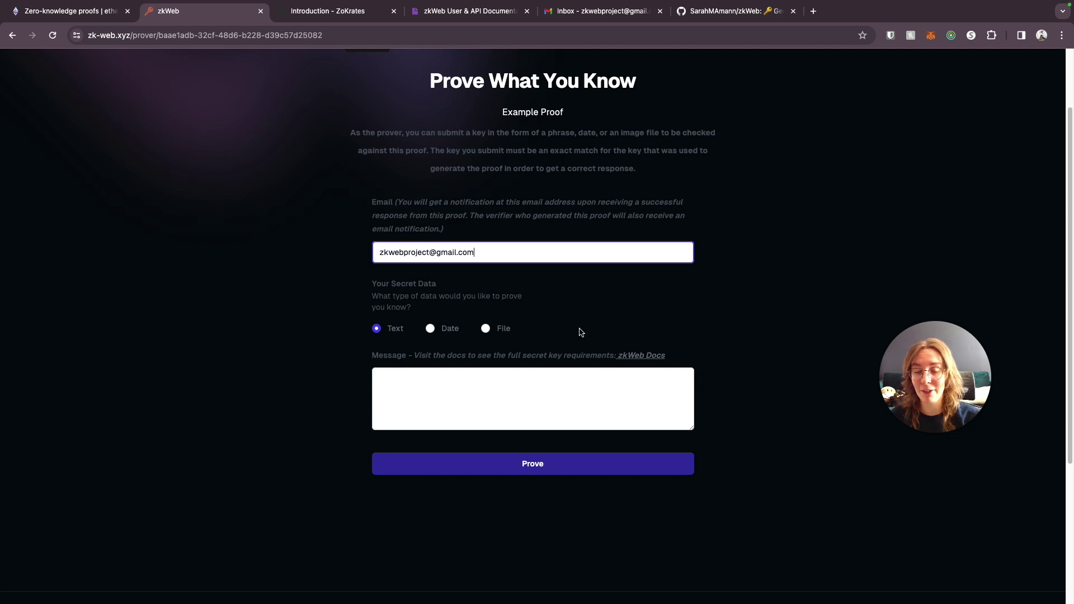
click(430, 329)
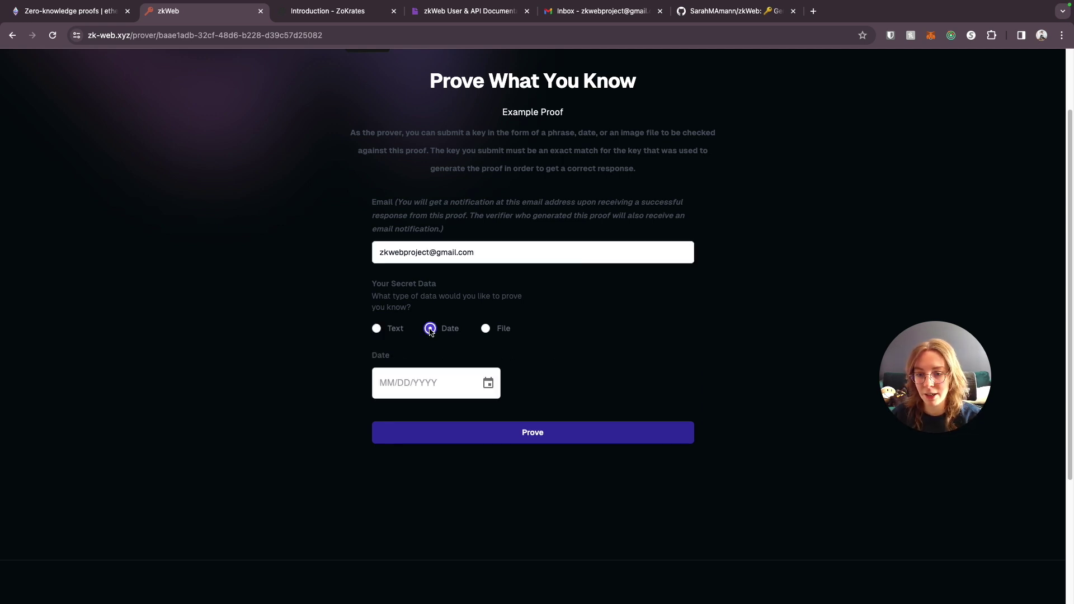
click(485, 330)
click(377, 330)
click(447, 407)
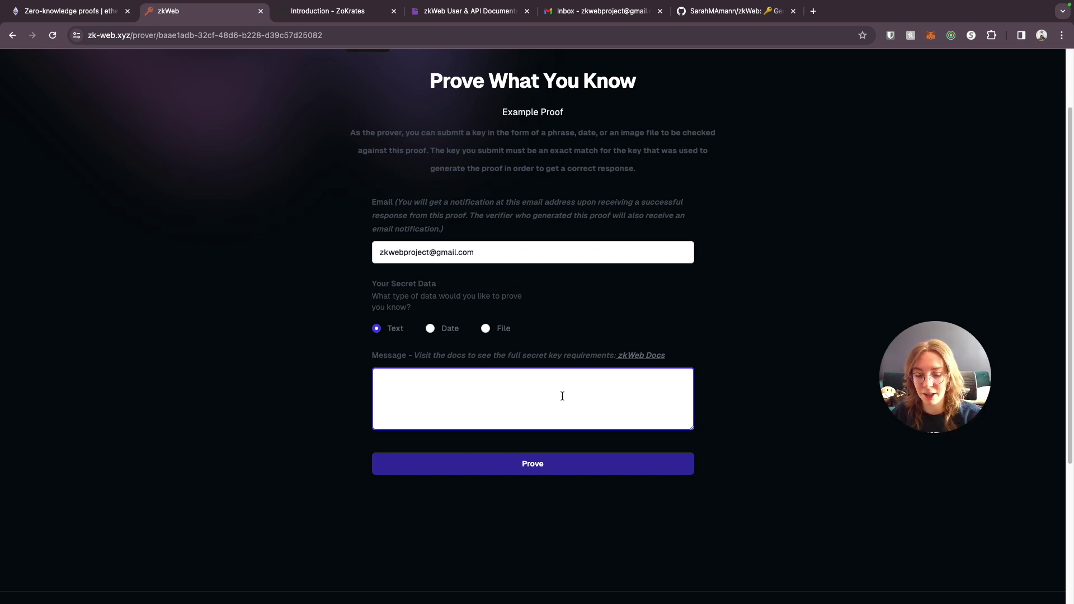
text(Super secret)
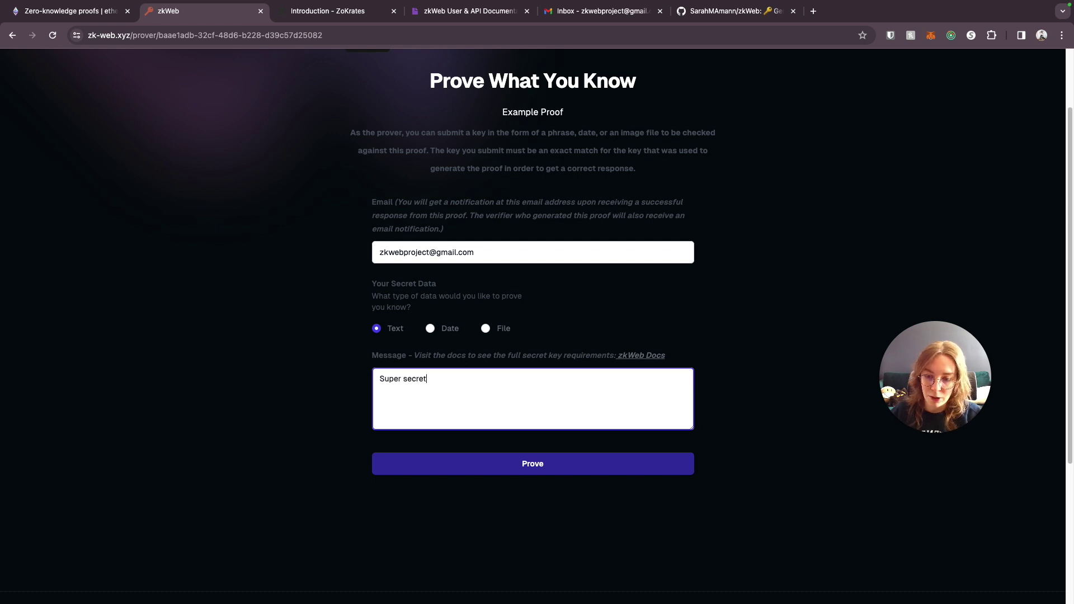
text( key!)
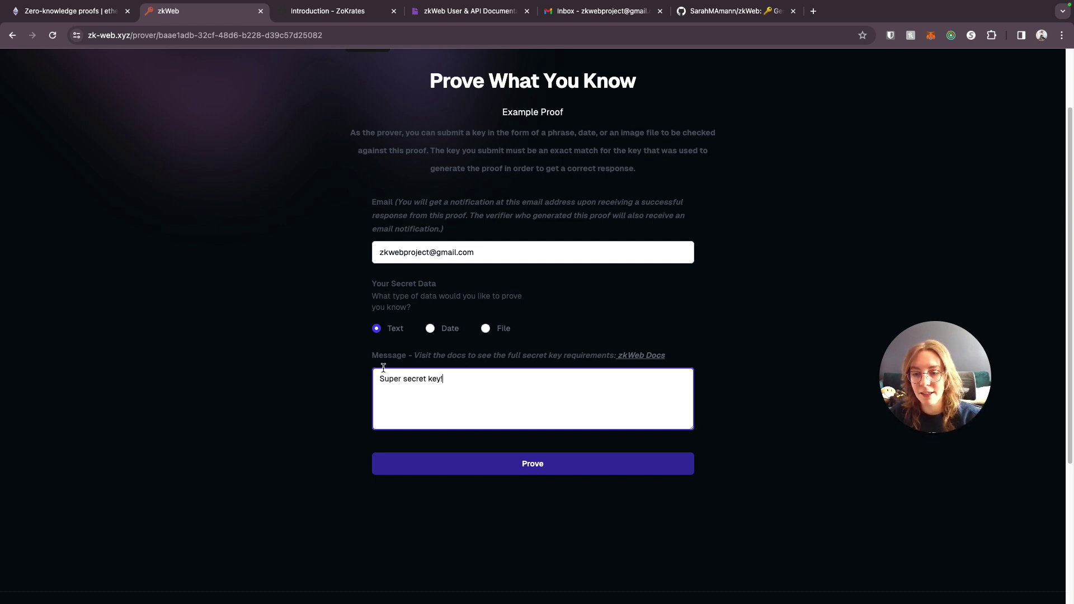
click(501, 468)
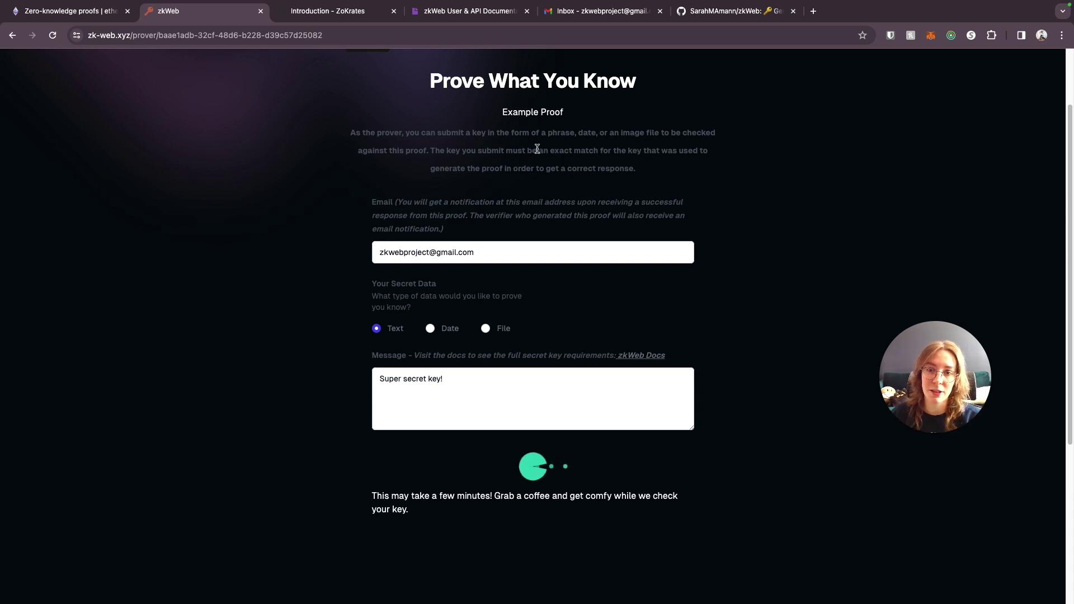
drag(536, 150, 686, 163)
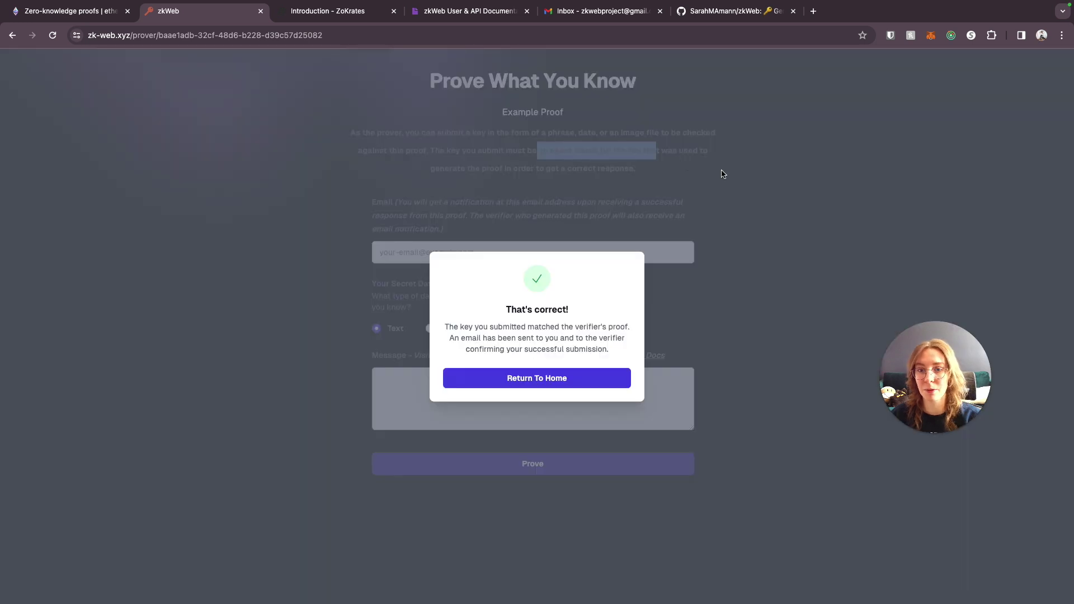
click(649, 148)
click(649, 148)
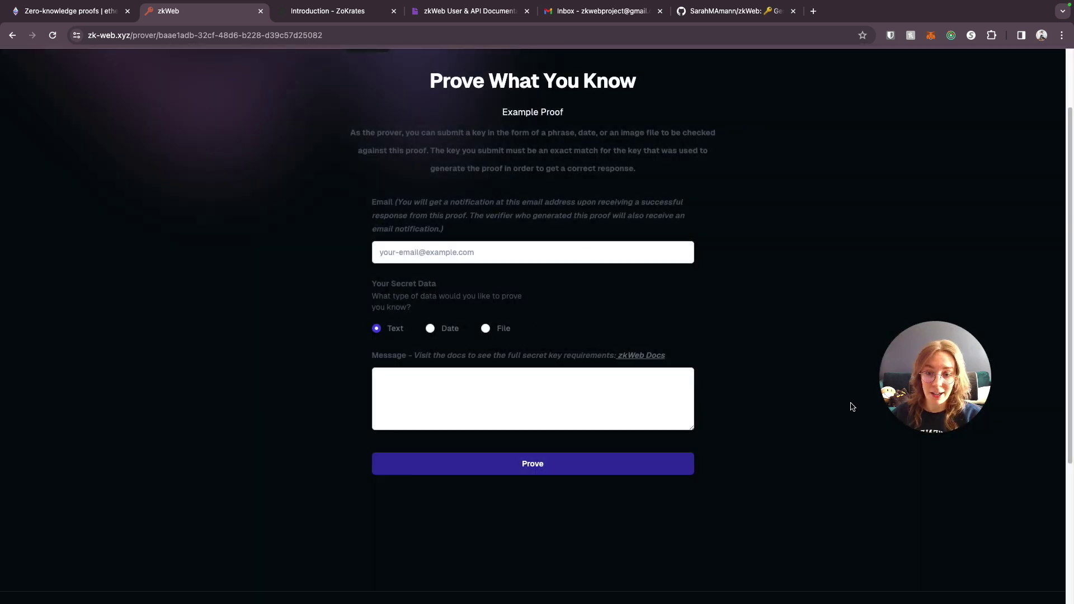
click(381, 379)
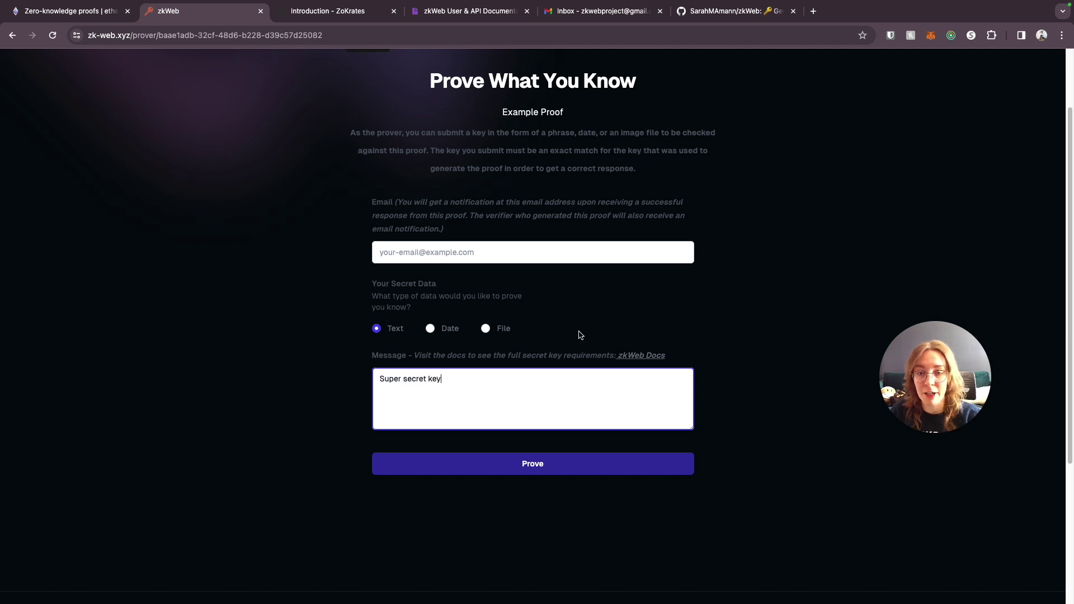
click(495, 463)
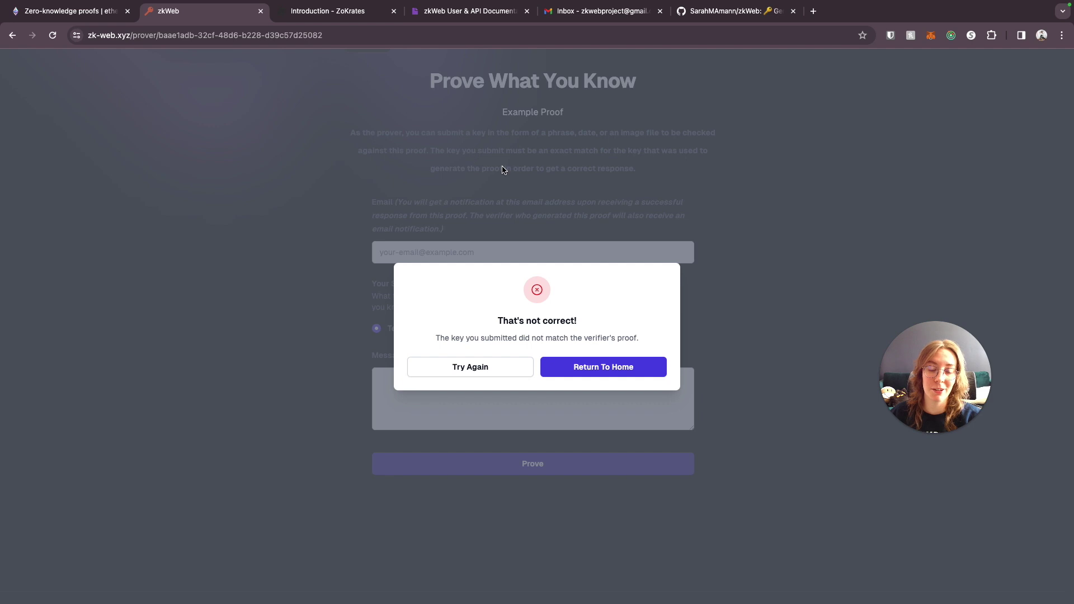
click(606, 367)
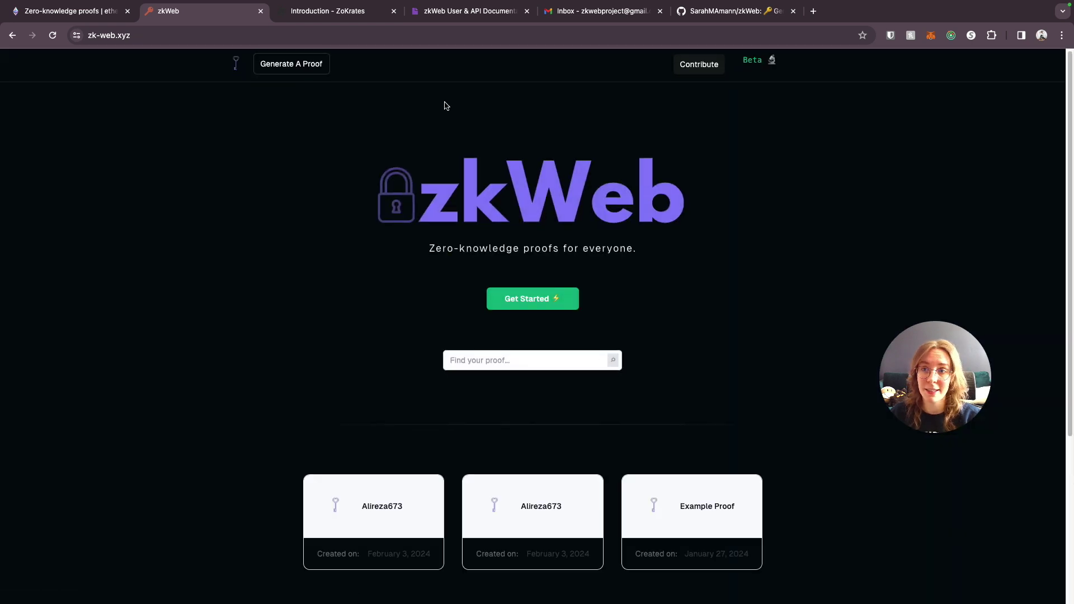
click(468, 13)
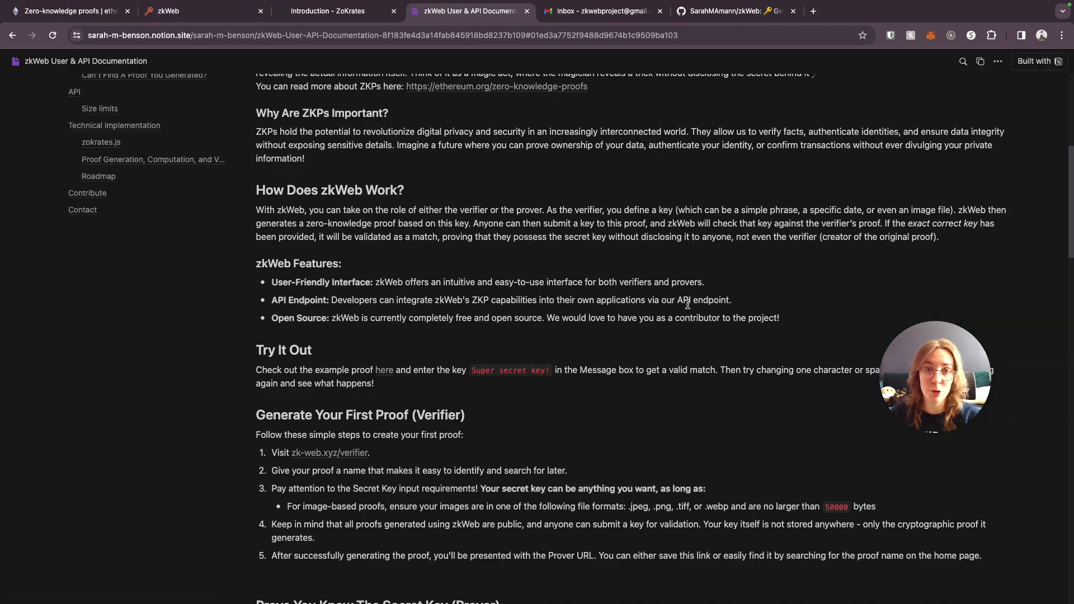
drag(551, 370, 471, 371)
click(574, 366)
click(227, 19)
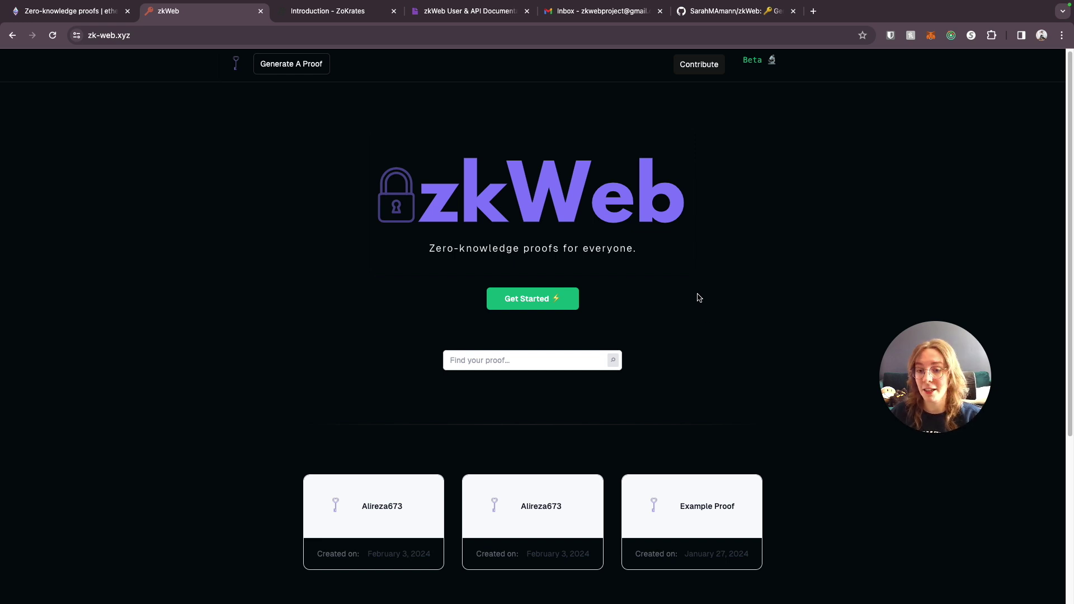
- Start a new proof titled 'Date Example - 02/04/2024' and paste in the notification e-mail
click(295, 69)
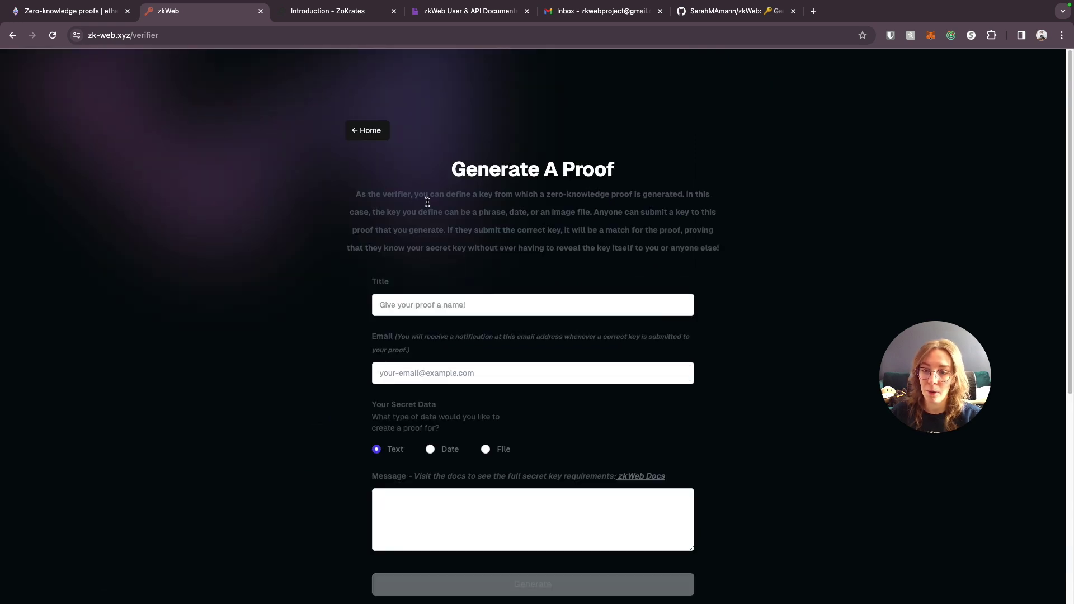
click(475, 305)
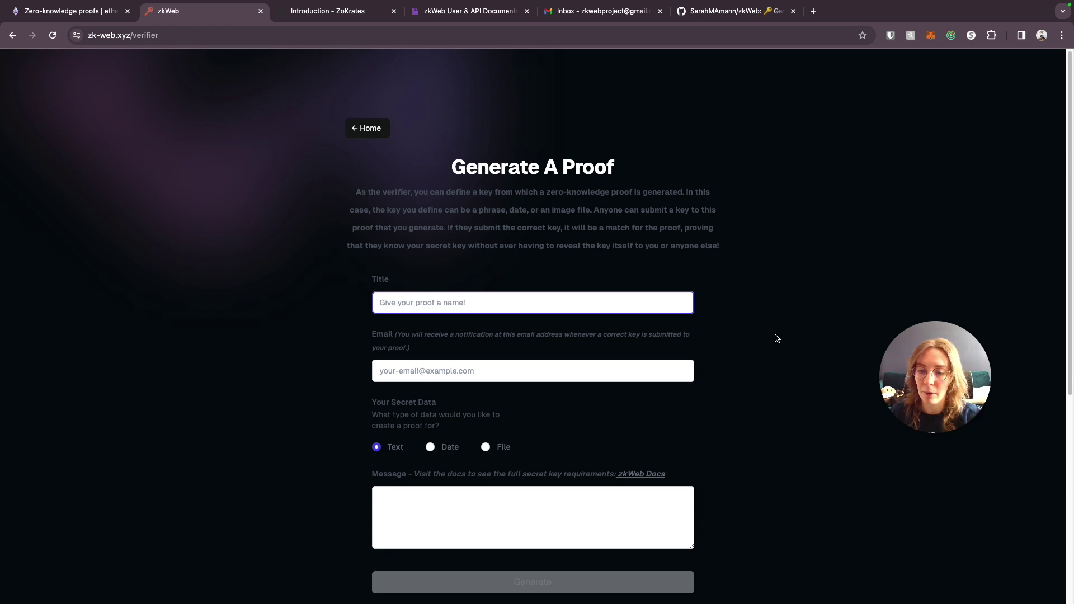
text(Date)
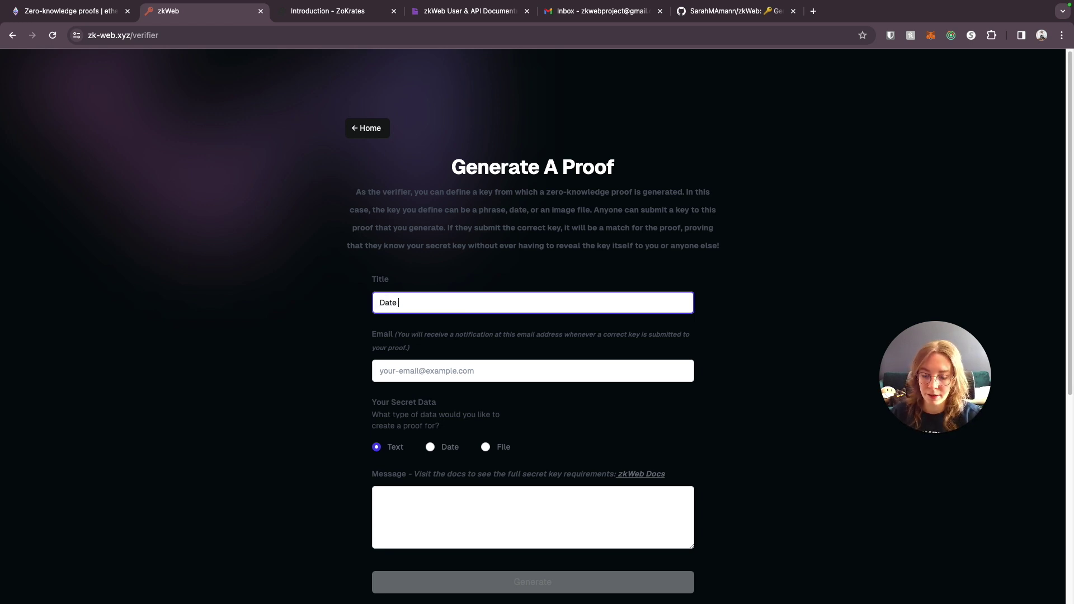
text( Example)
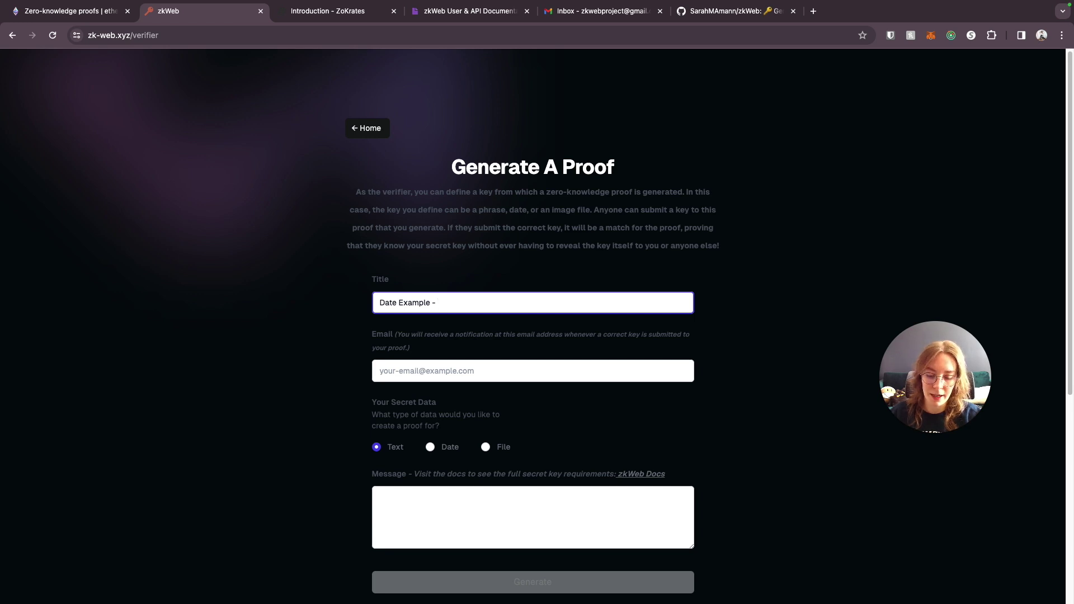
text( - 03)
key(BackSpace)
text(03/)
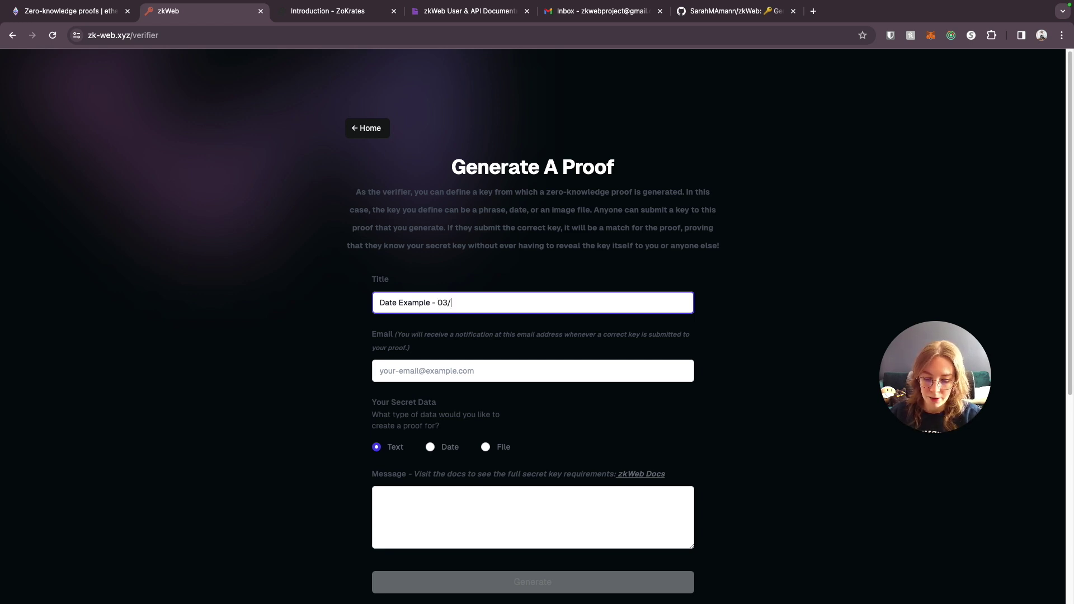
text(04/2024)
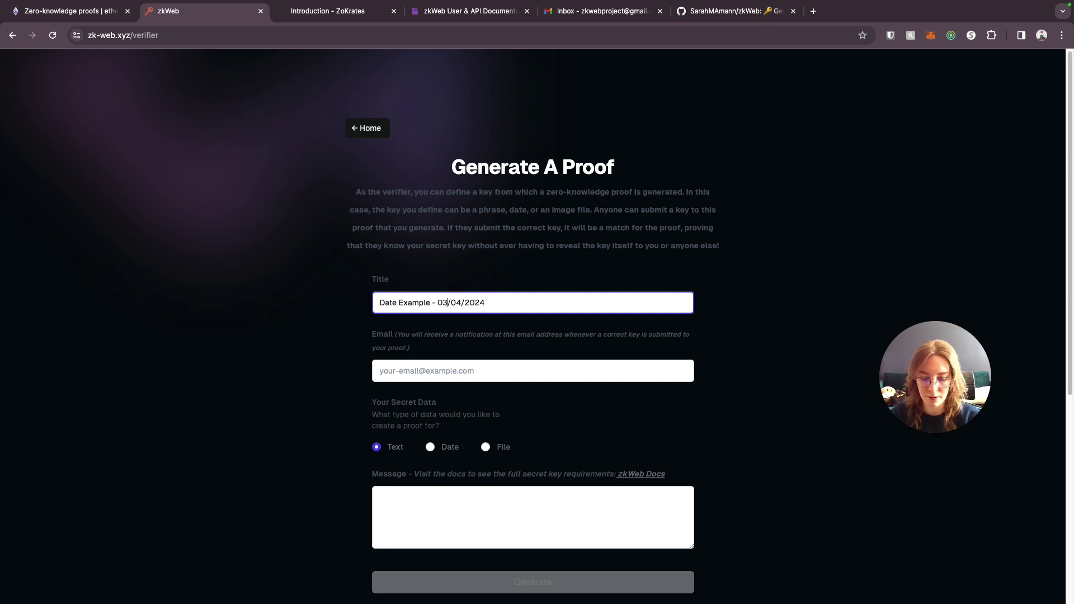
key(BackSpace)
text(2)
key(Tab)
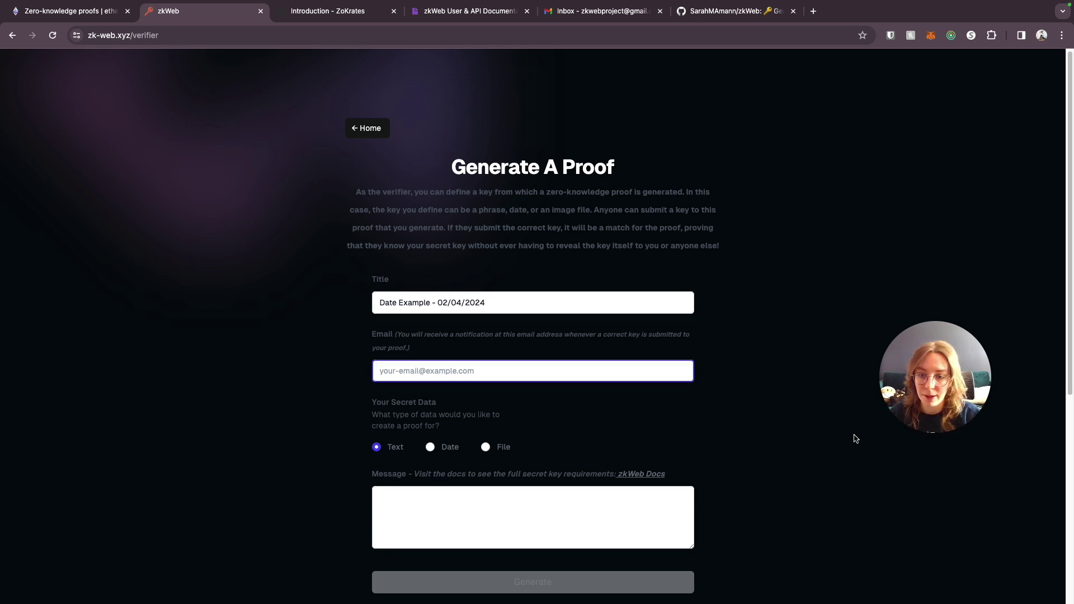
key(super+v)
- Set the secret data to the date February 4, 2024 and generate the proof
scroll(523, 247, down, 3)
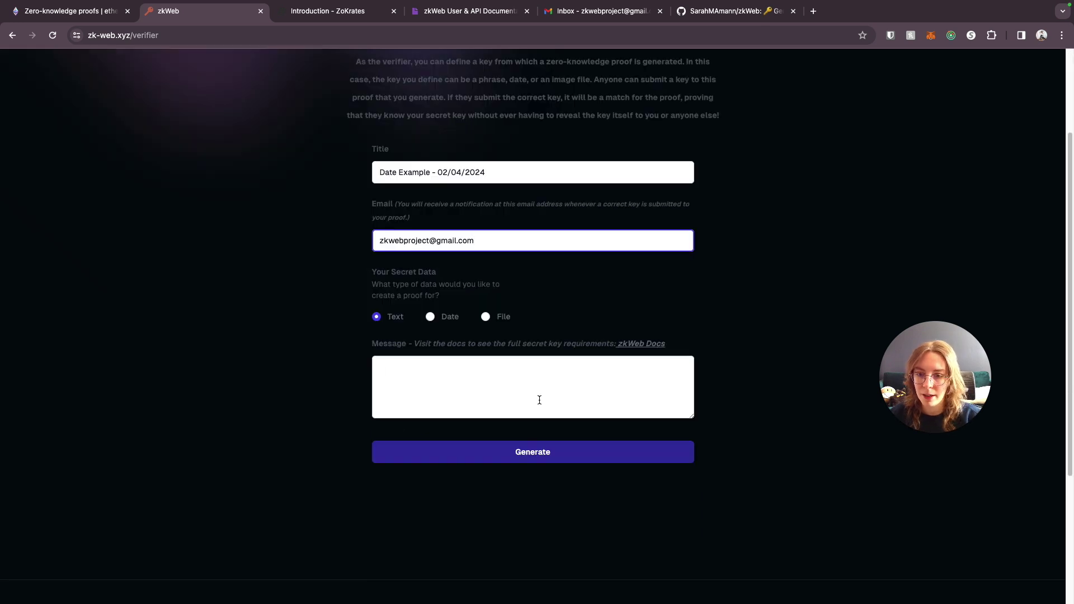
click(430, 318)
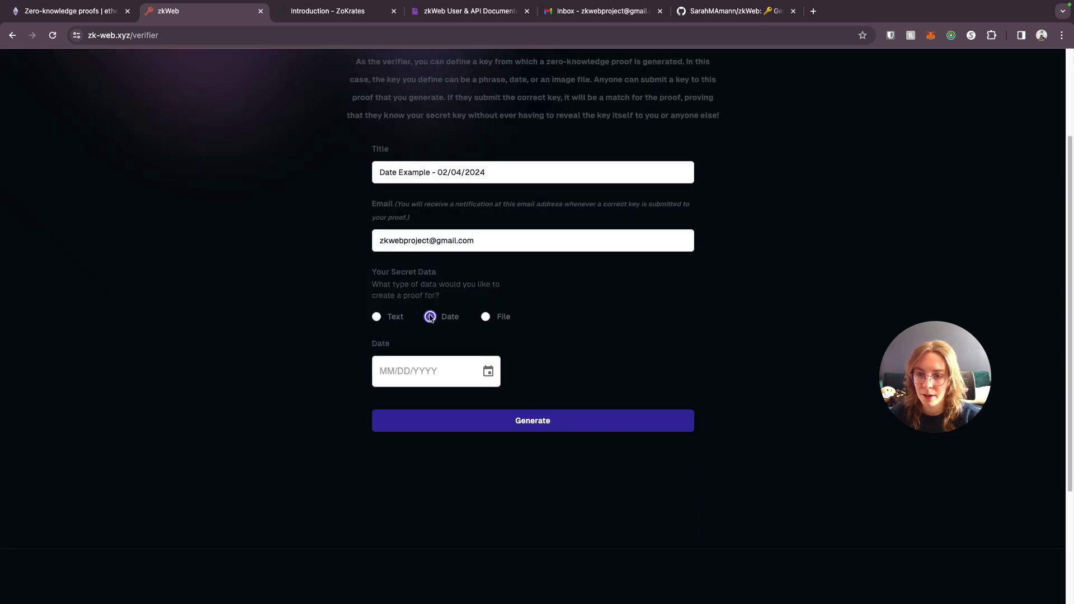
click(488, 371)
click(394, 473)
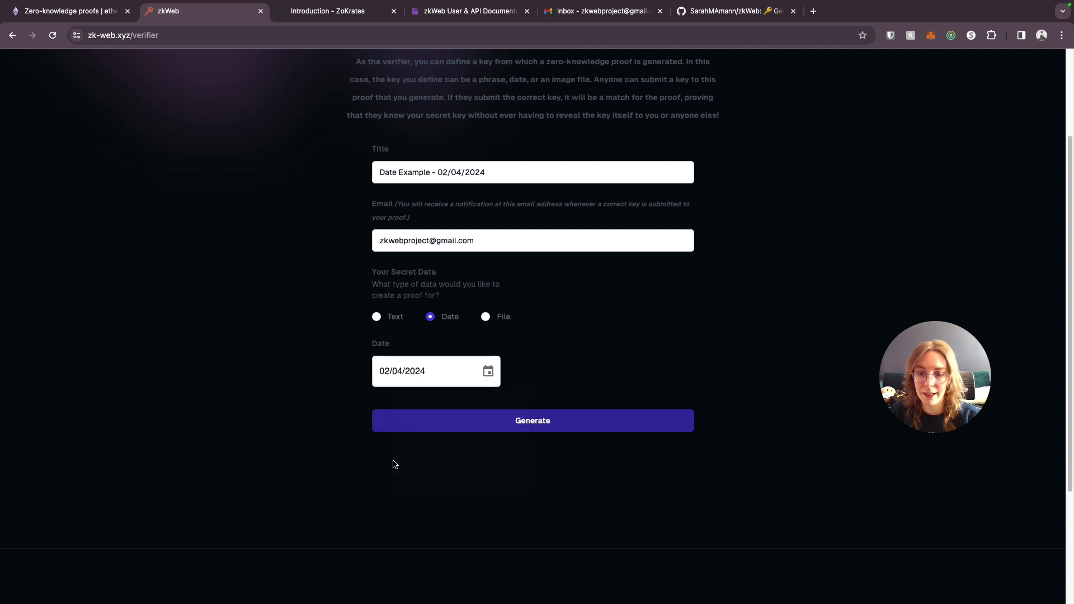
scroll(411, 355, up, 3)
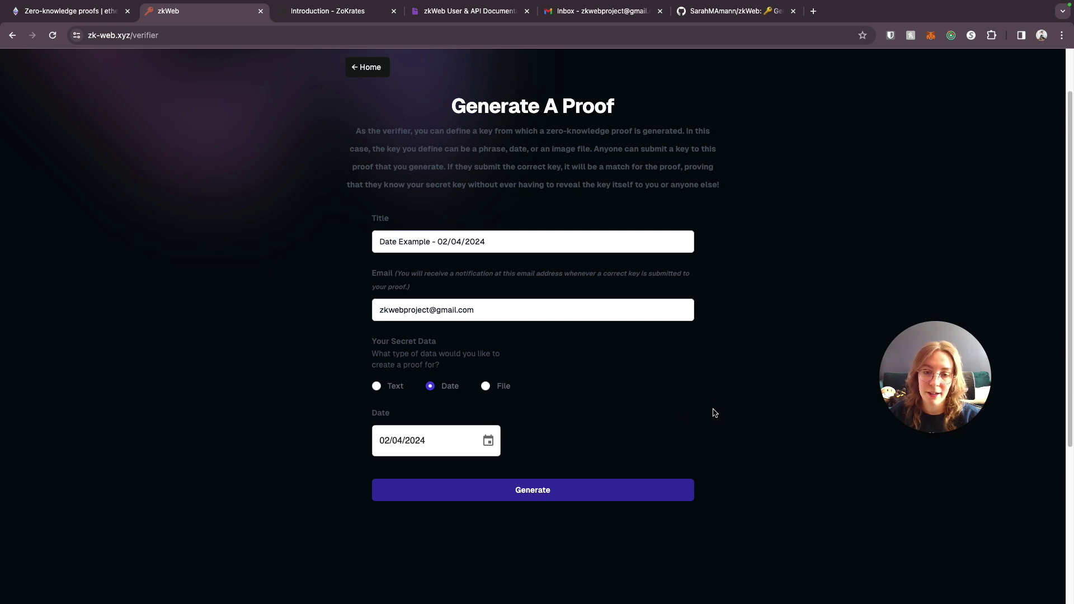
click(580, 492)
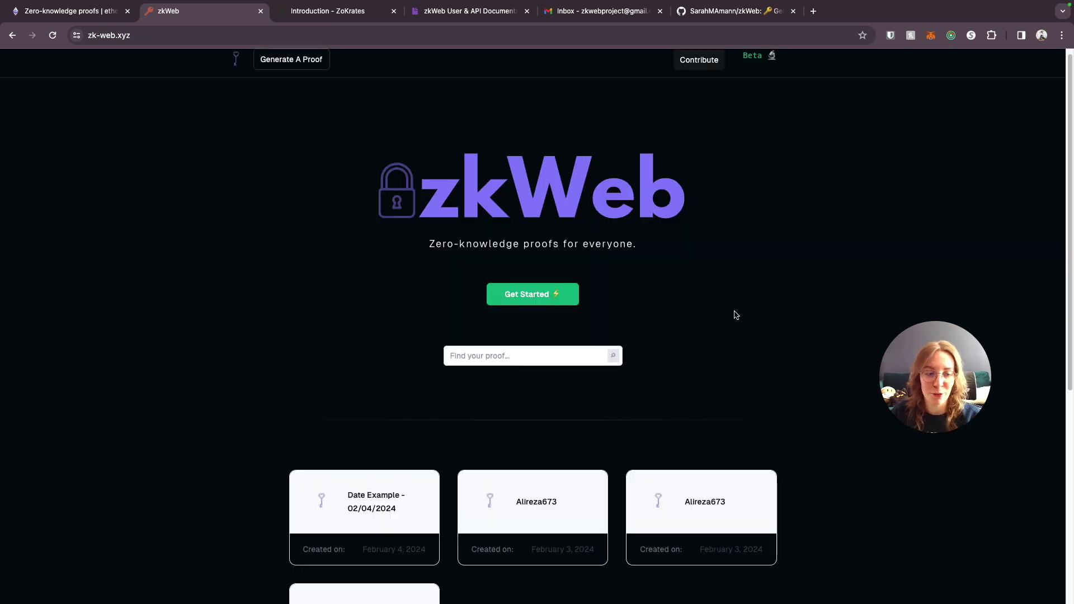
- Open the Date Example proof, enter the notification e-mail, and submit the date February 4, 2024
scroll(734, 312, down, 2)
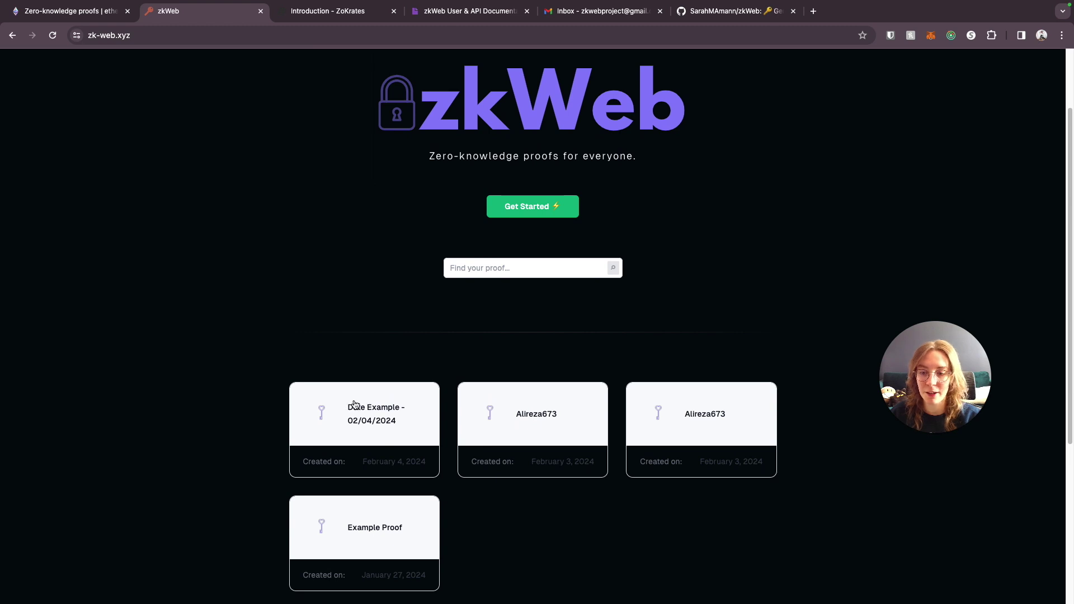
click(434, 434)
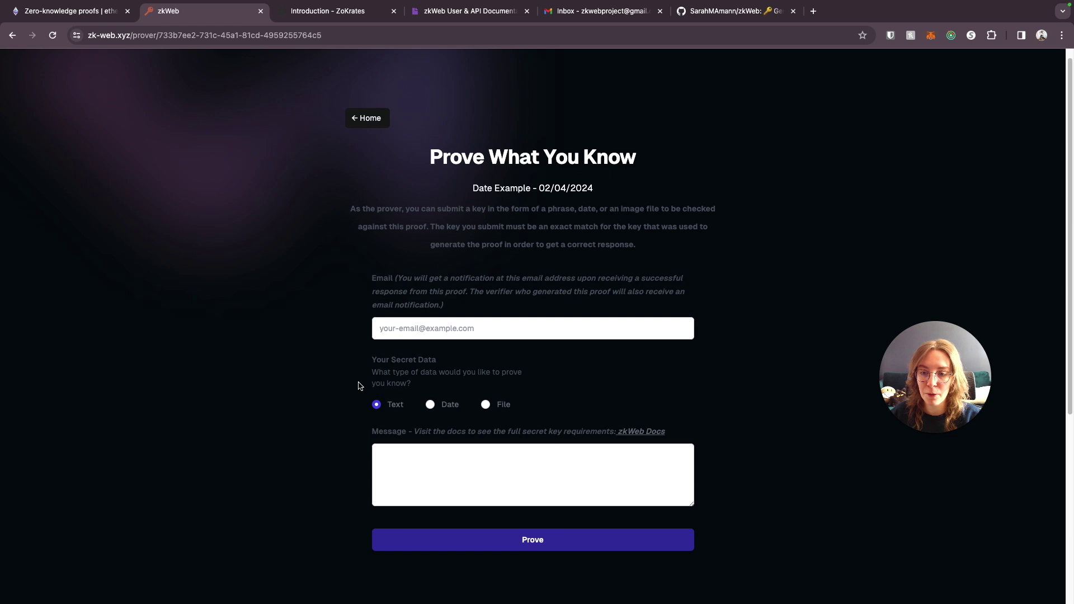
scroll(368, 400, down, 1)
click(400, 314)
scroll(479, 313, down, 1)
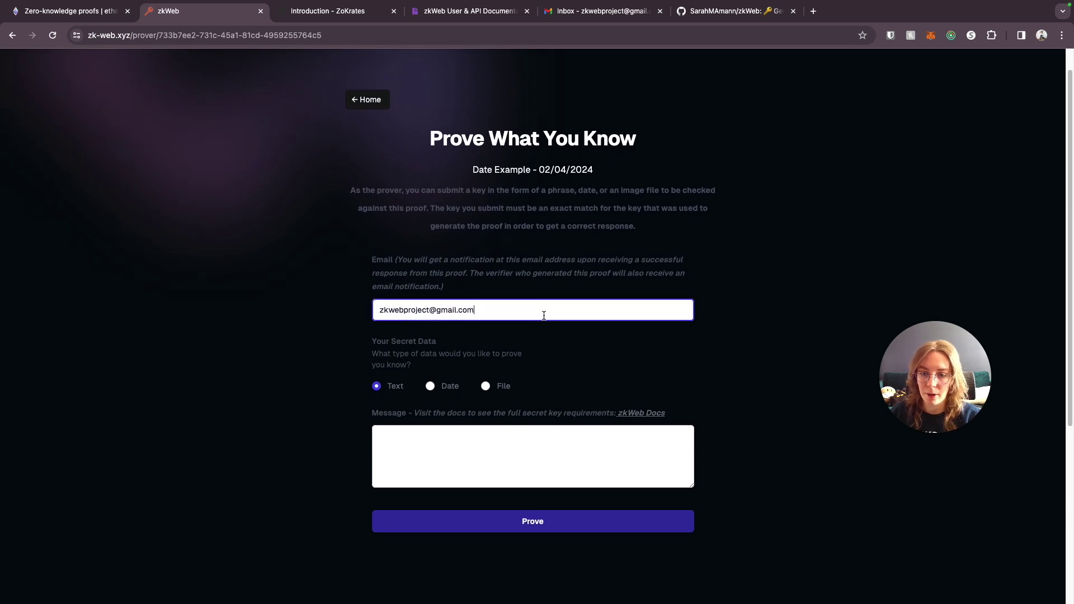
click(430, 382)
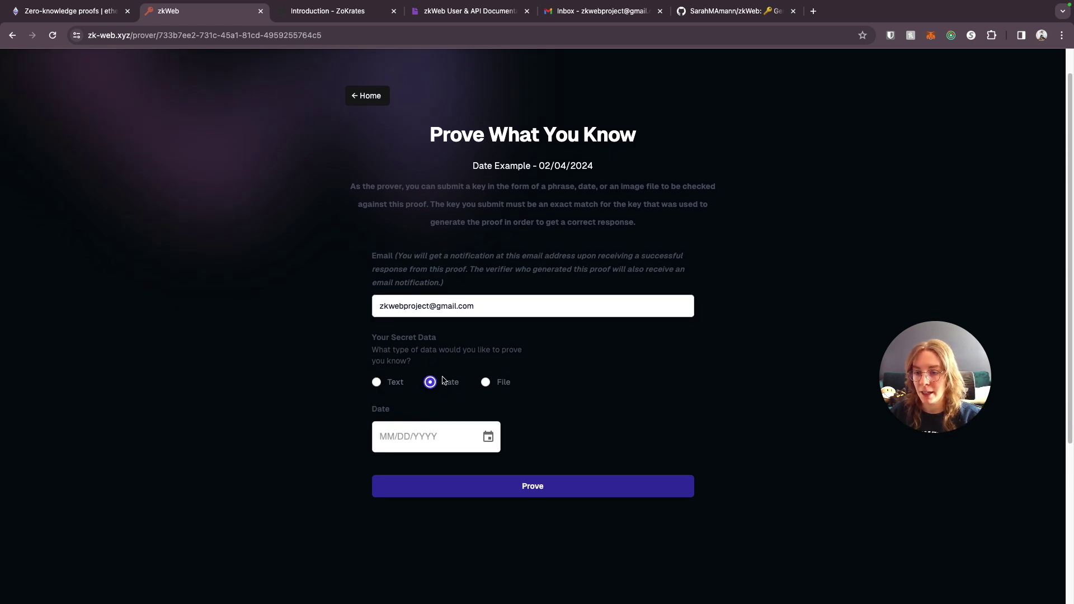
scroll(441, 378, down, 4)
click(487, 327)
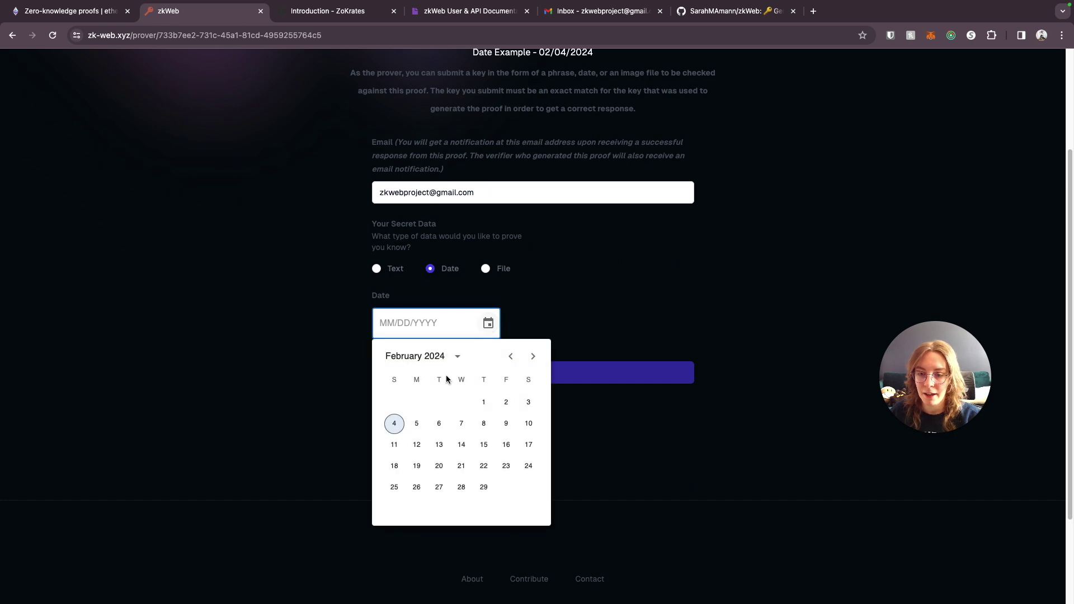
click(394, 424)
click(625, 373)
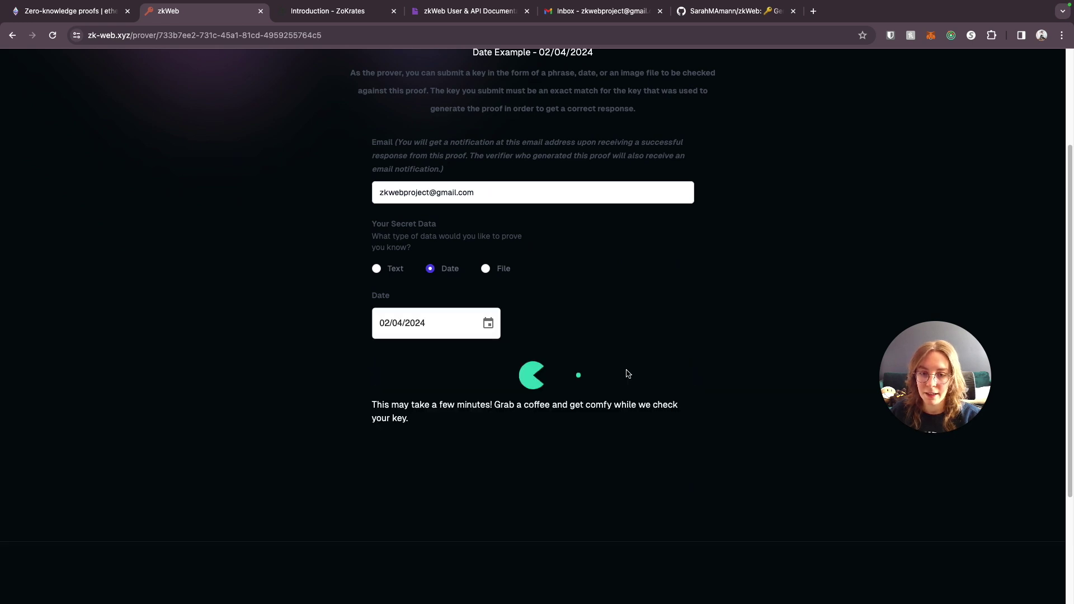
- Dismiss the 'That's correct!' message and resubmit with the date February 3, 2024
scroll(807, 299, up, 3)
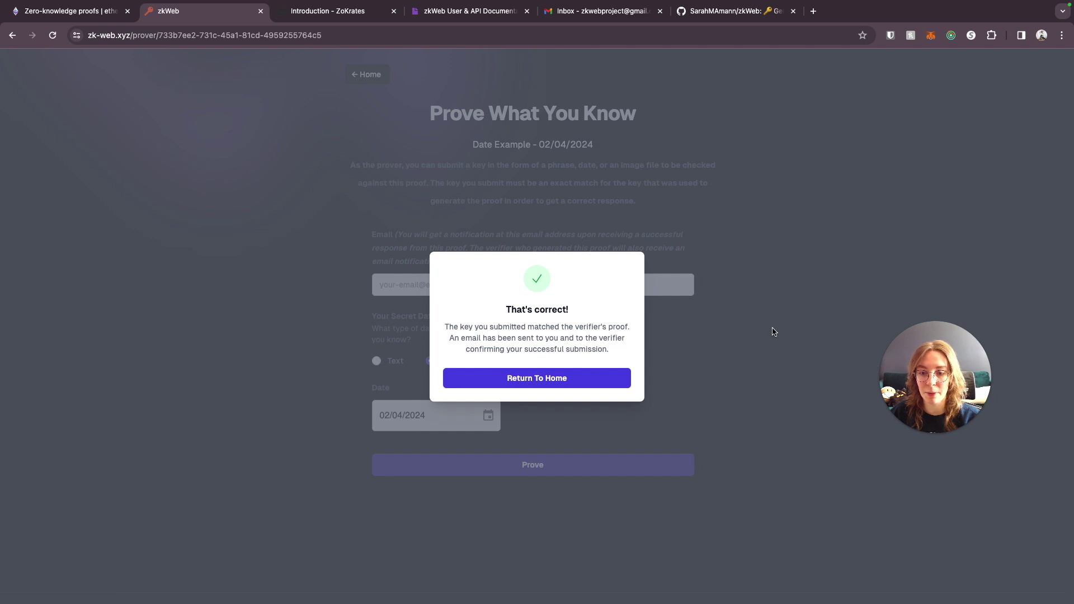
click(755, 333)
click(489, 416)
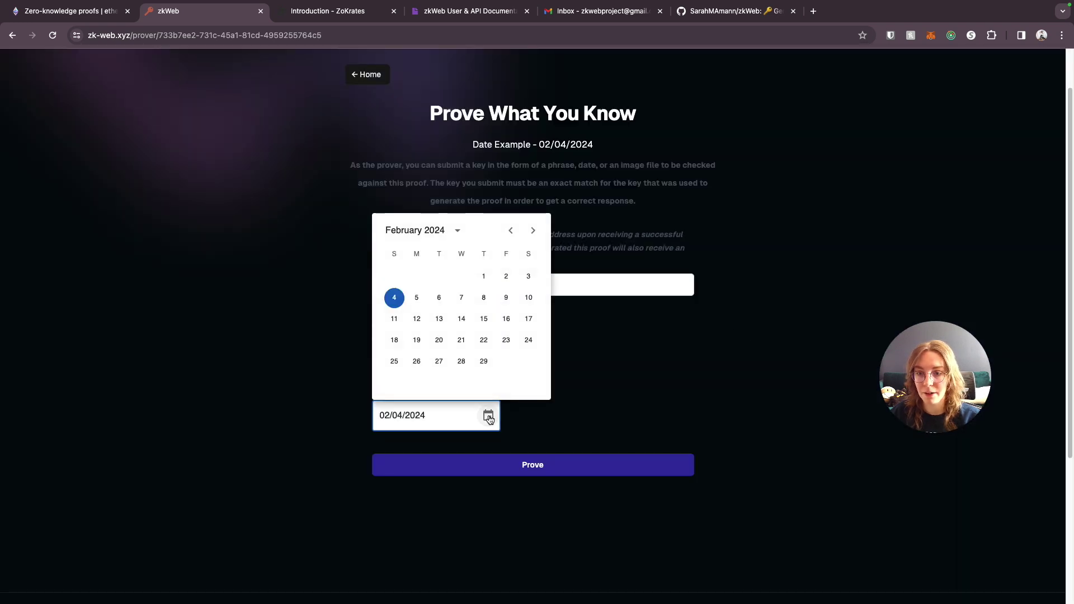
click(530, 277)
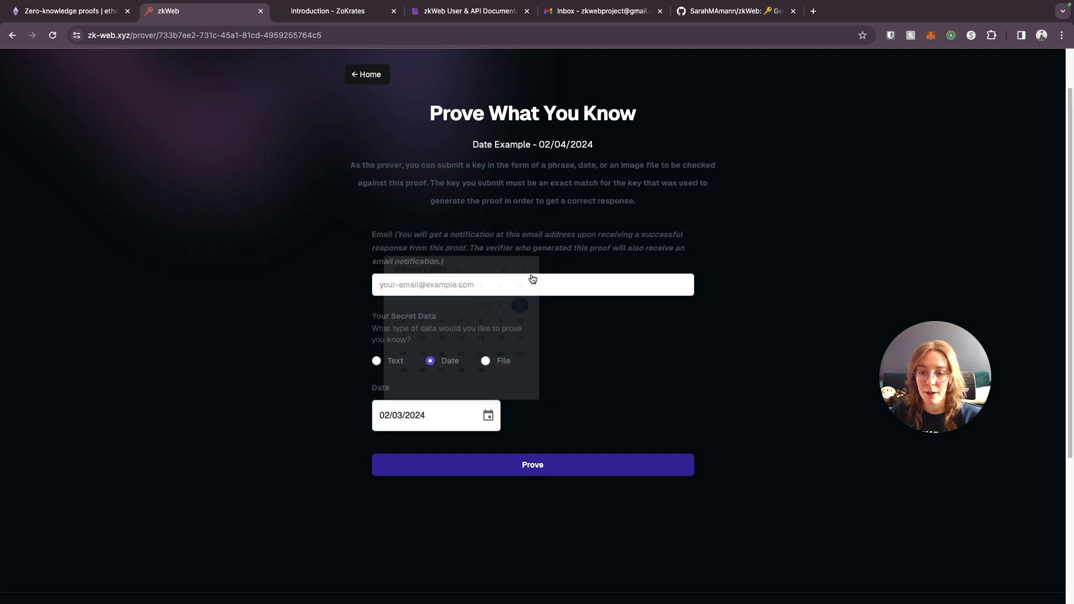
click(560, 459)
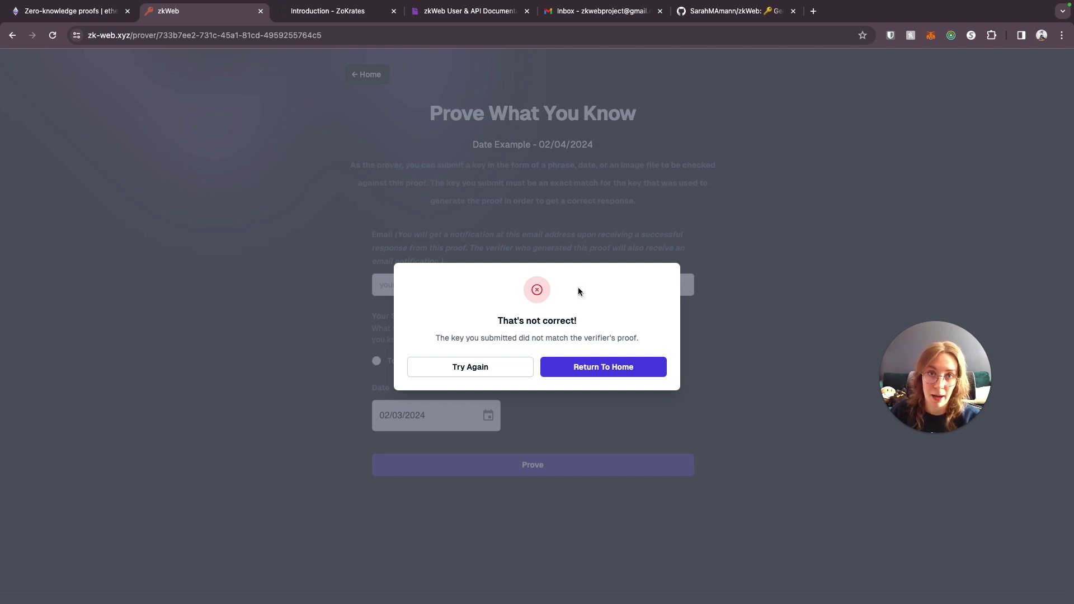
- Return home from the 'That's not correct!' result and look over the proof cards
click(594, 368)
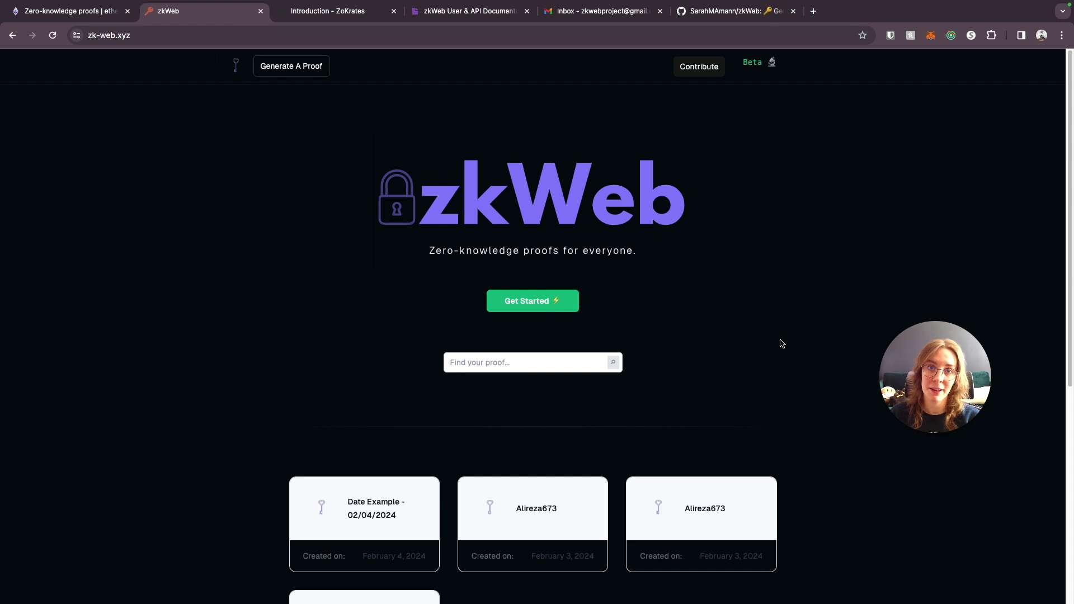
scroll(727, 308, down, 2)
scroll(799, 120, up, 2)
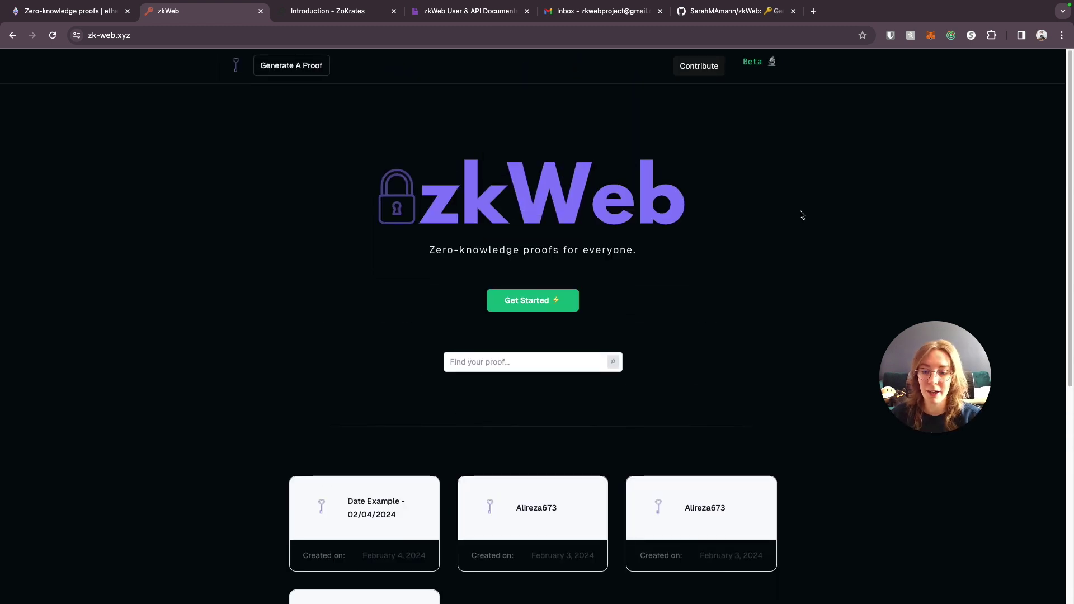
scroll(799, 213, down, 2)
scroll(738, 246, up, 2)
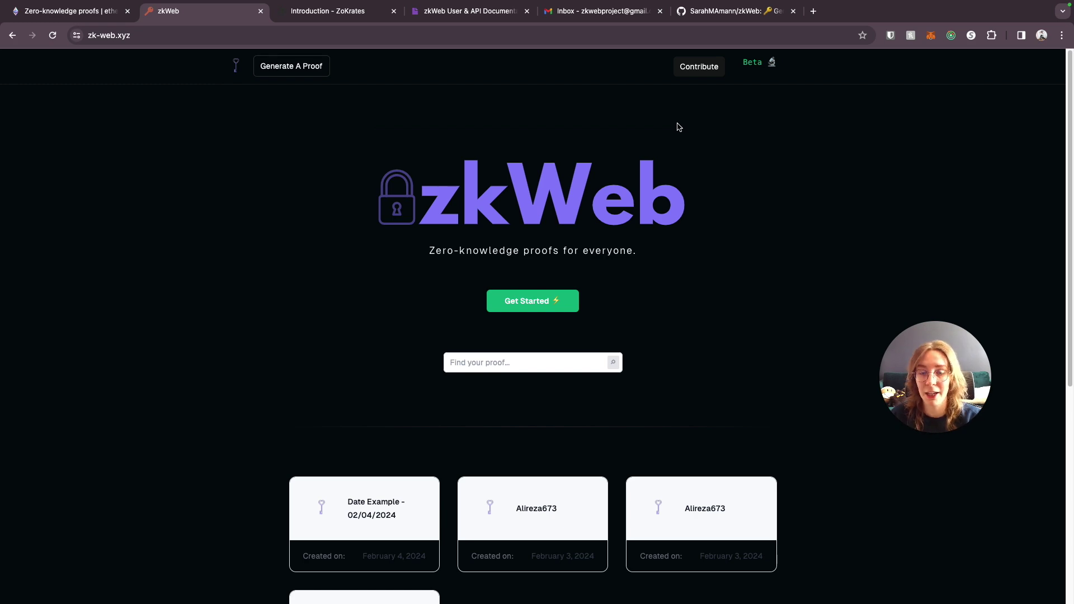
- Read the 'Proof Example Proof Successfully Verified' email in Gmail, then switch back to zkWeb
click(603, 11)
click(462, 170)
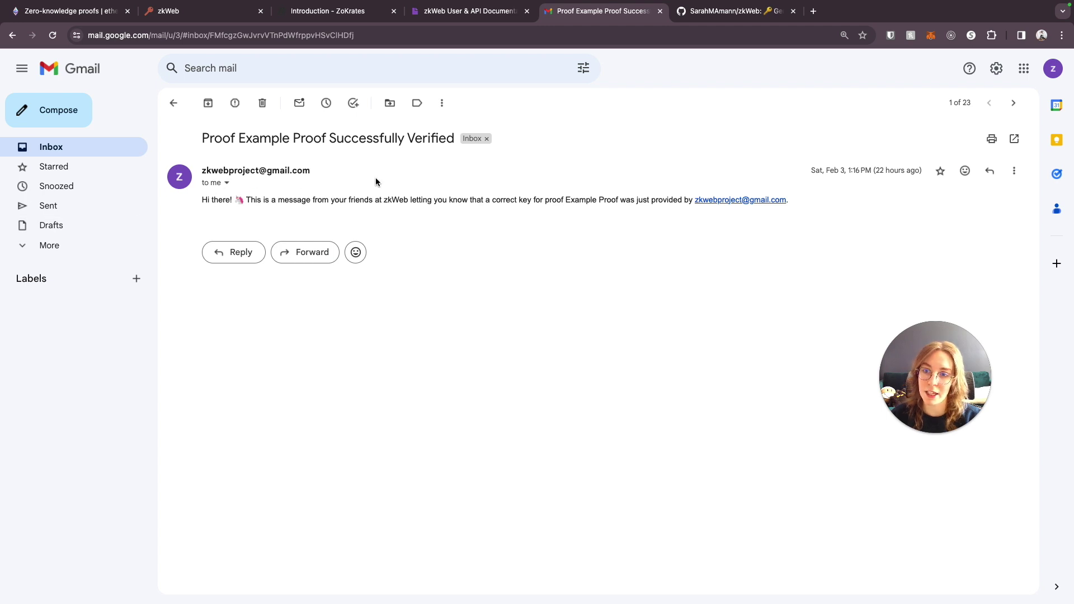
drag(263, 200, 794, 198)
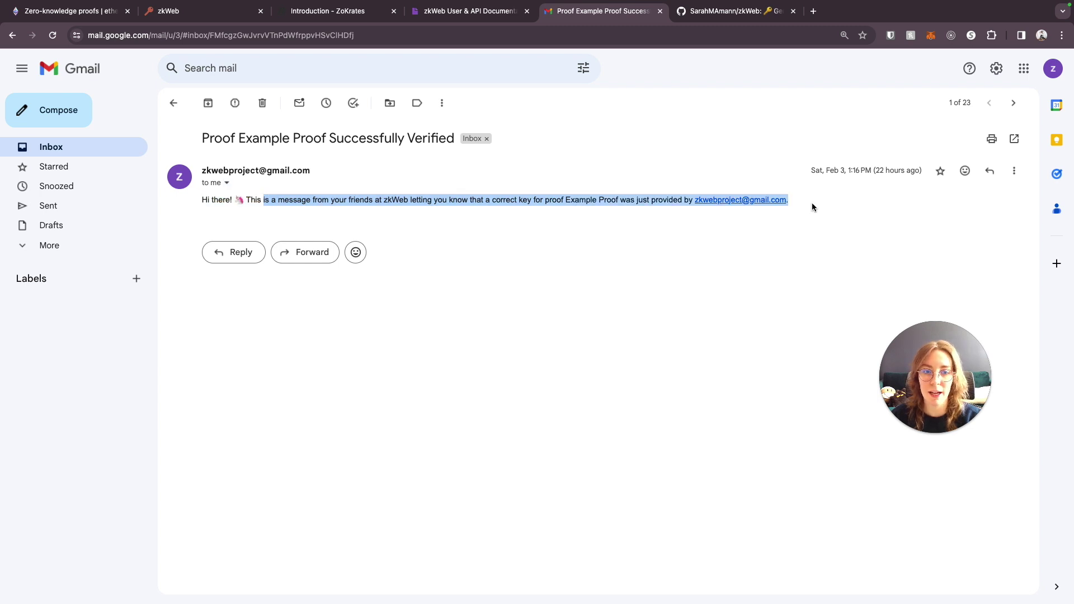
click(812, 207)
key(super+2)
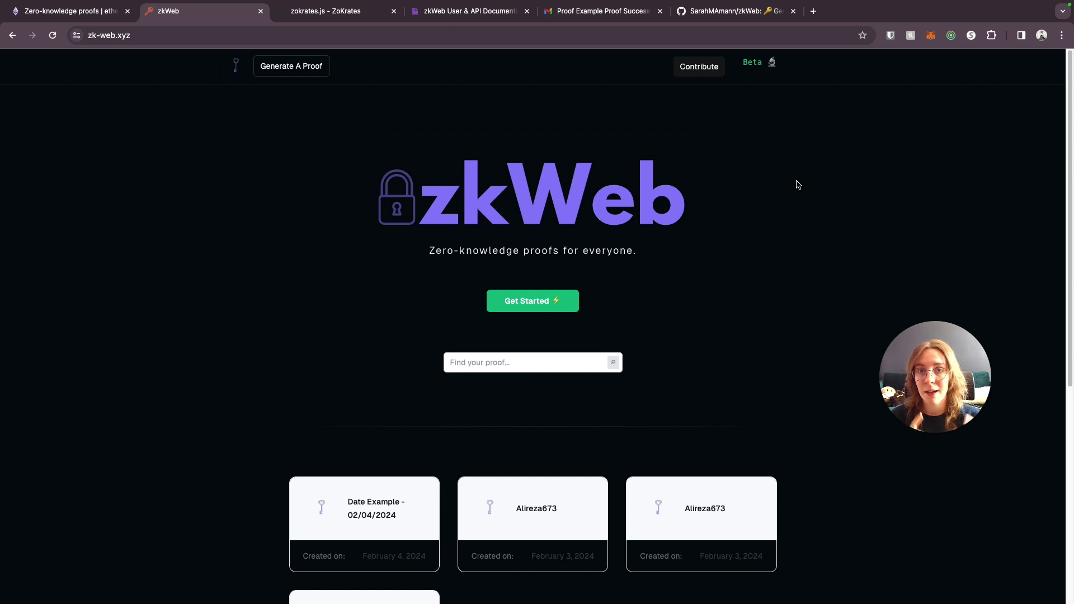
- In Postman, dismiss the update notice and highlight the /api/prove request URL
key(super+Tab)
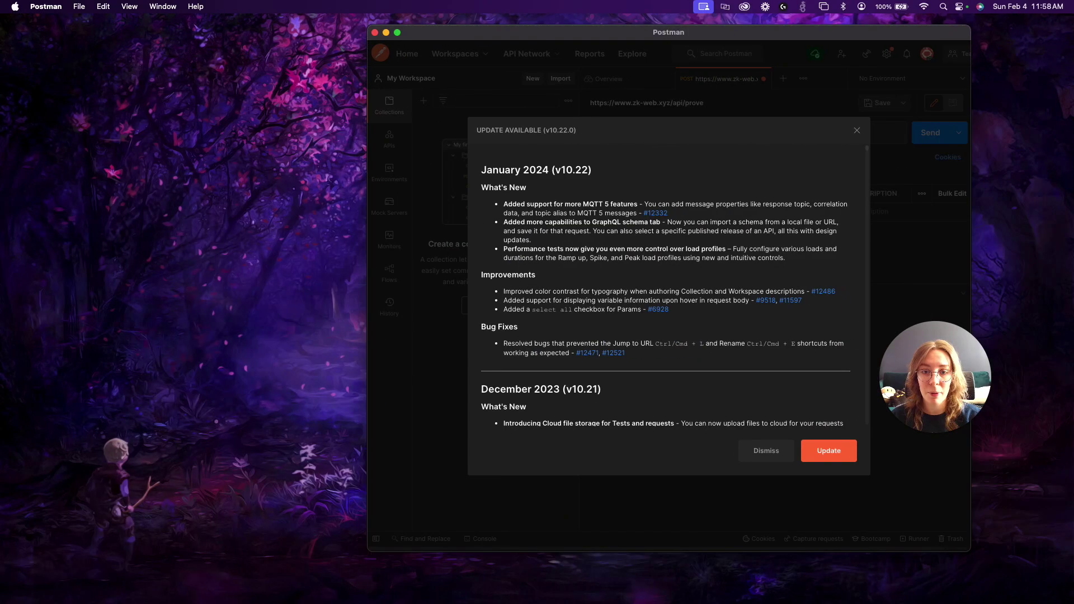
key(Escape)
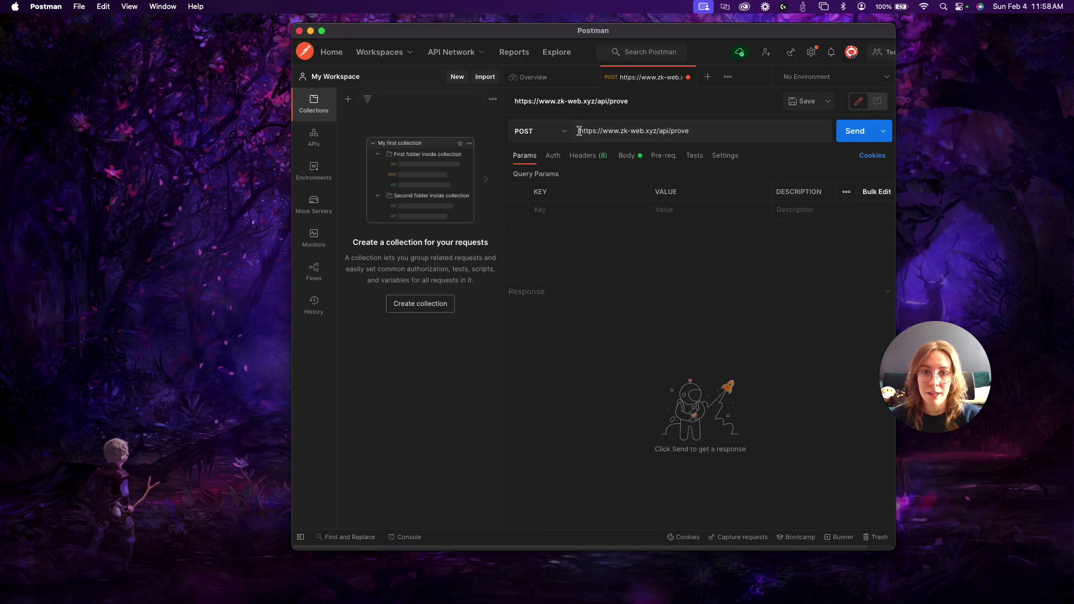
drag(580, 131, 689, 132)
click(693, 132)
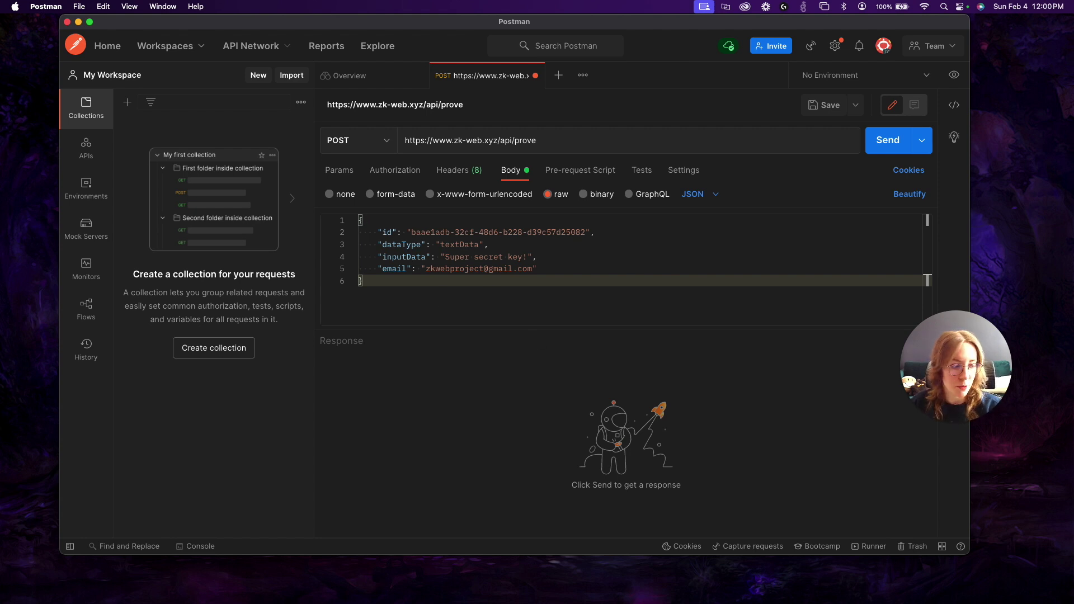
- Return to the zkWeb page in Chrome and scroll to the proof cards
key(super+Tab)
click(342, 29)
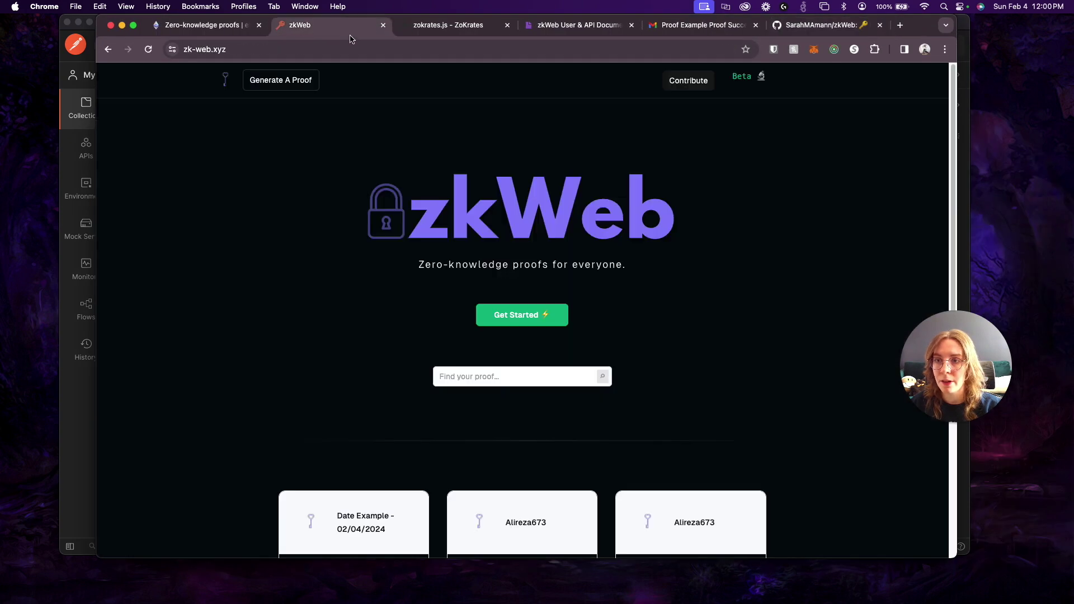
scroll(468, 405, down, 3)
- Open the Date Example proof, highlight its ID in the address bar, then return to Postman
click(374, 411)
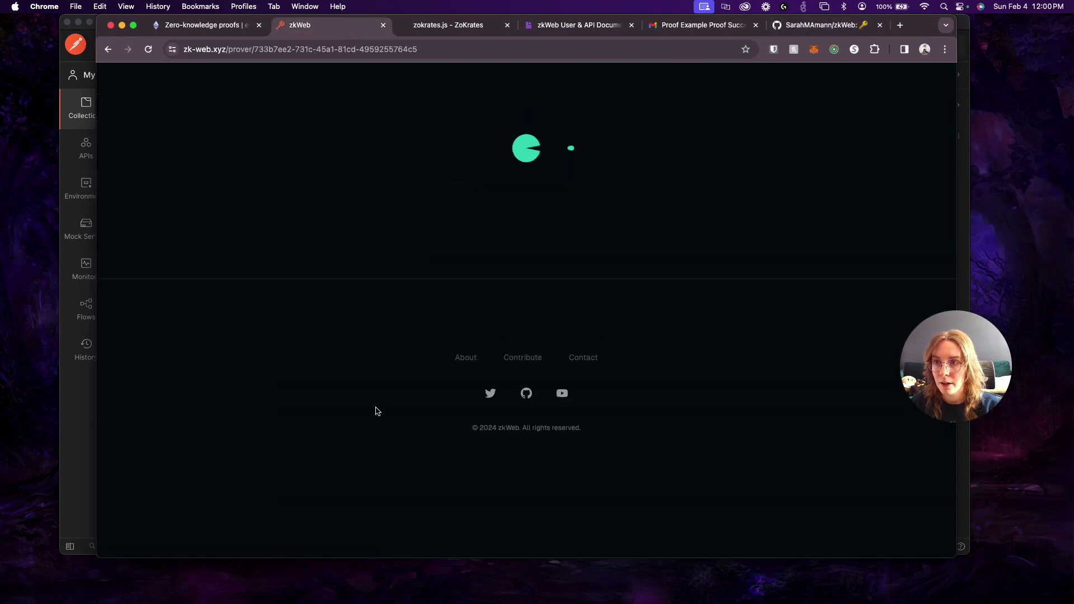
drag(253, 49, 434, 62)
click(439, 98)
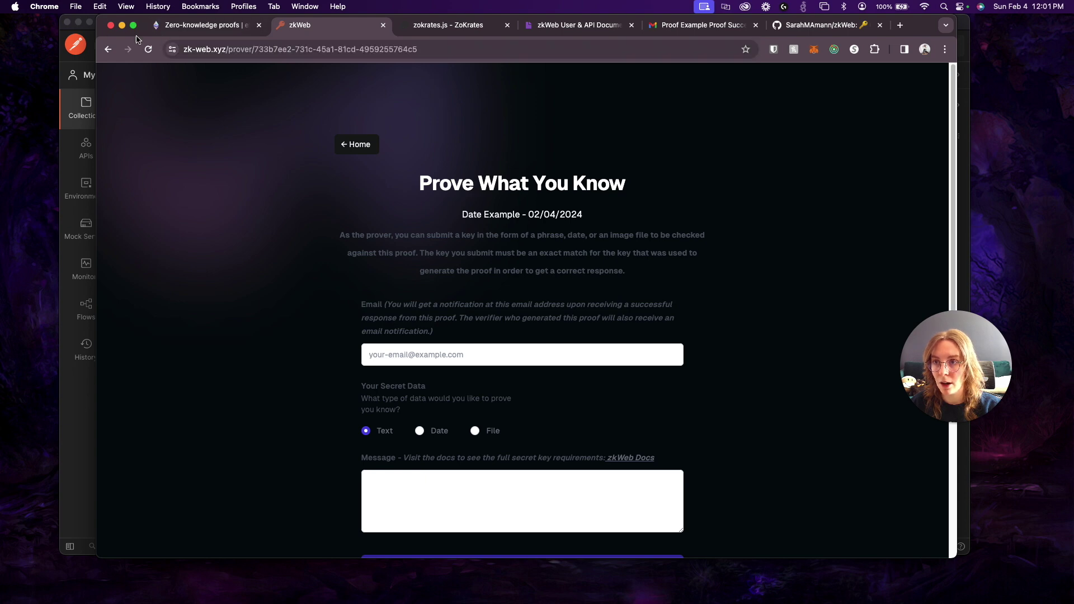
click(122, 25)
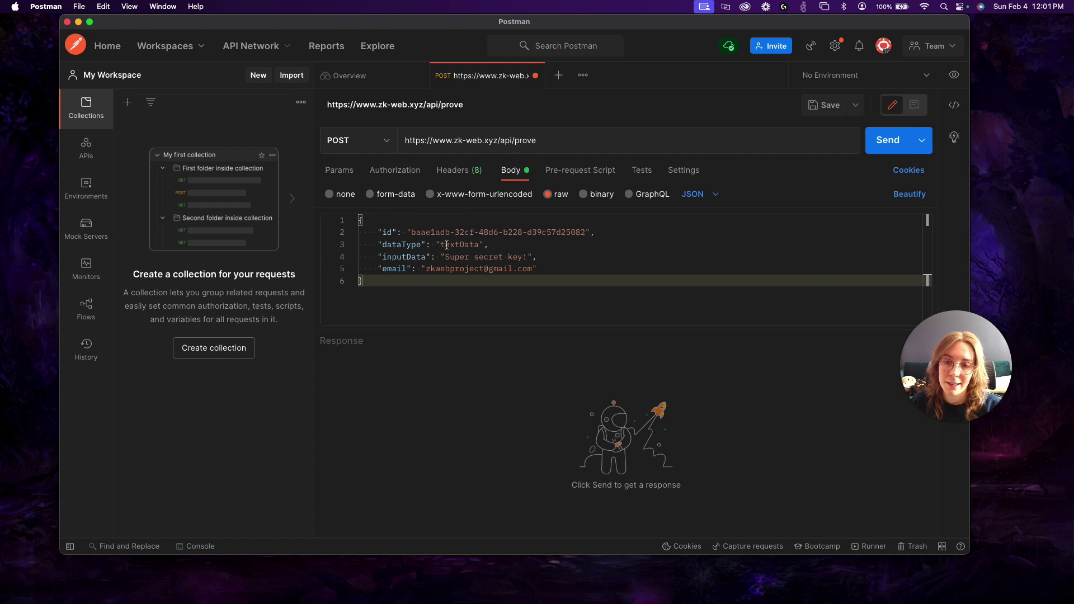
- Review the body's inputData and email values, then send the POST request to /api/prove
drag(445, 258, 527, 258)
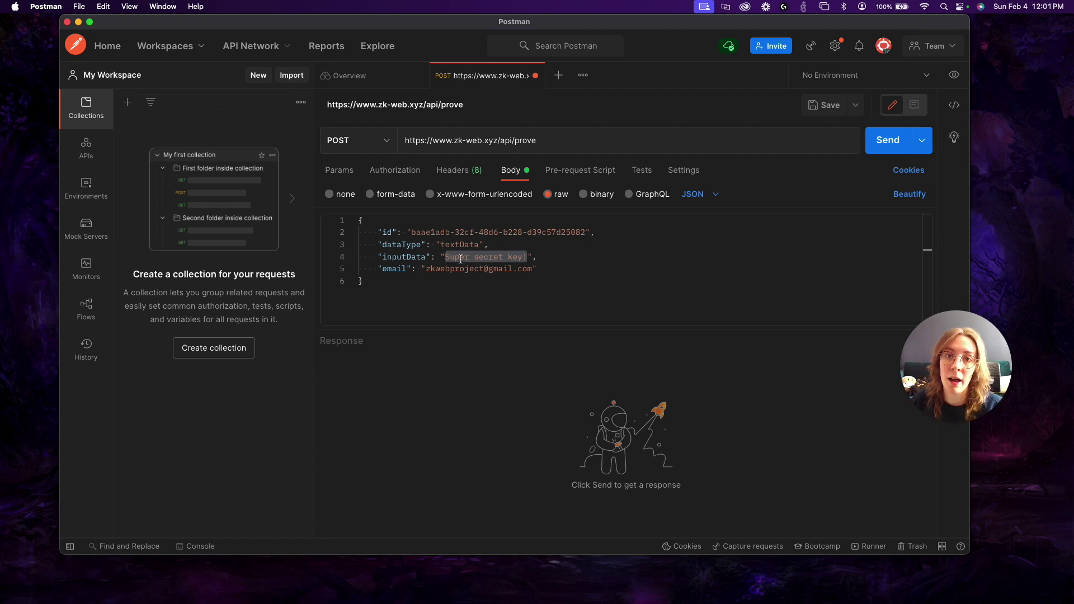
double_click(427, 271)
click(566, 269)
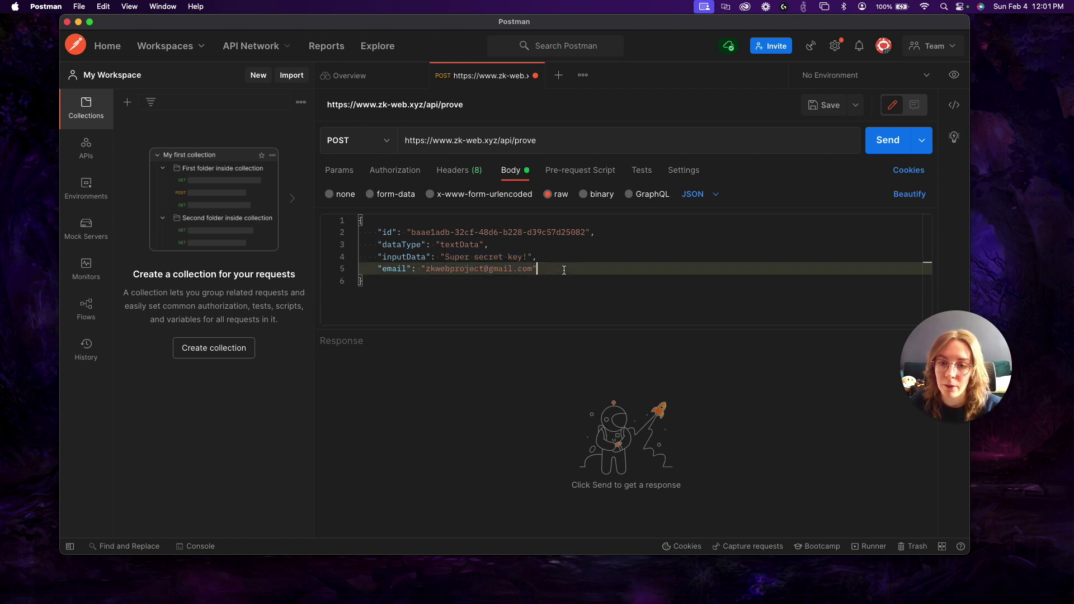
key(super+Return)
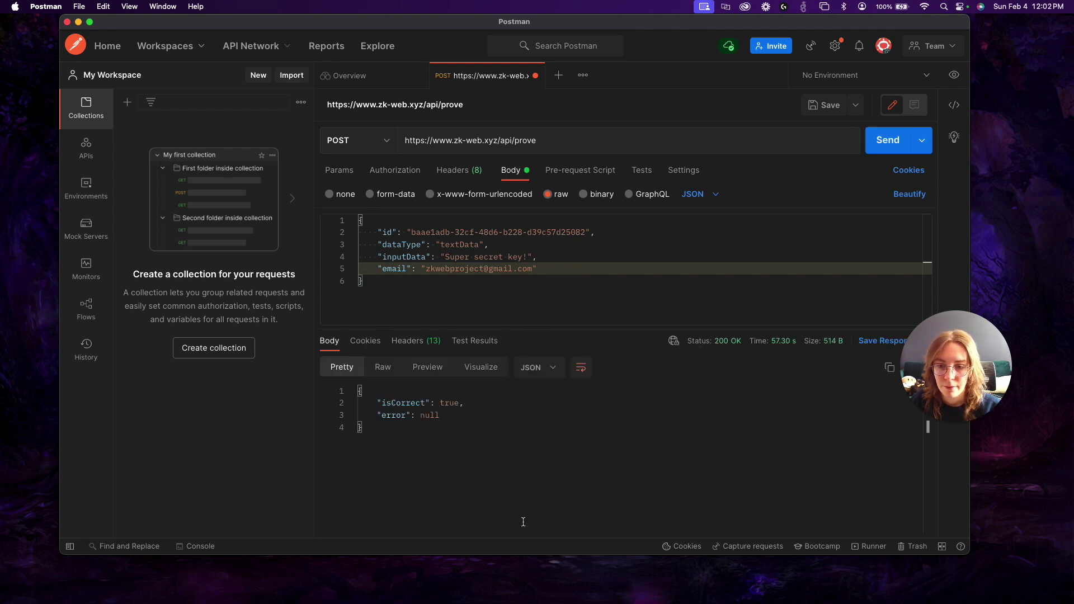
- Check the 200 OK response showing isCorrect true, and the request's id value
drag(466, 403, 377, 403)
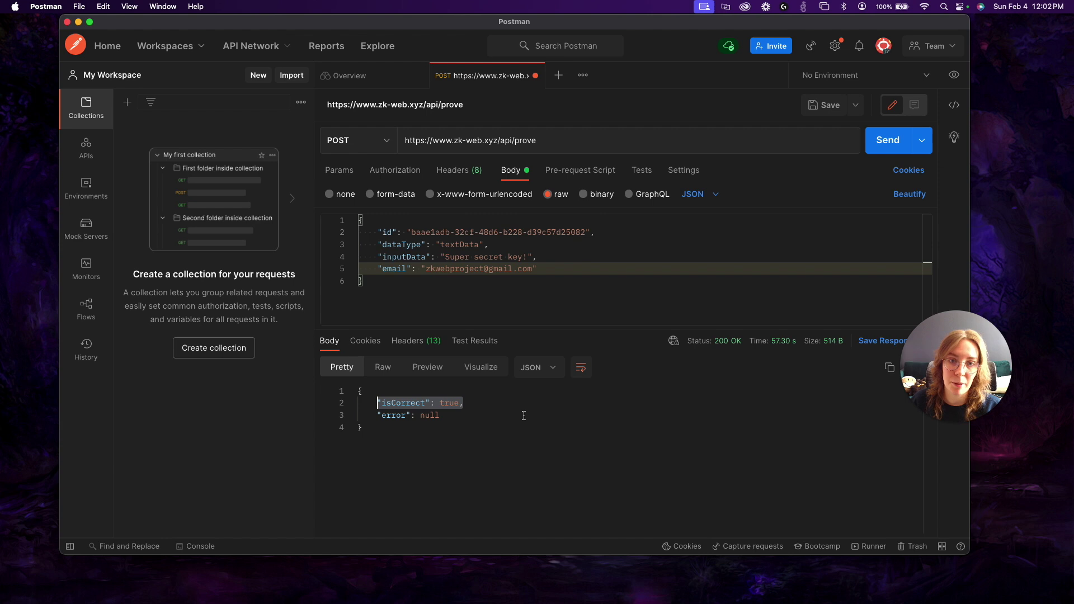
drag(586, 234, 412, 235)
click(764, 286)
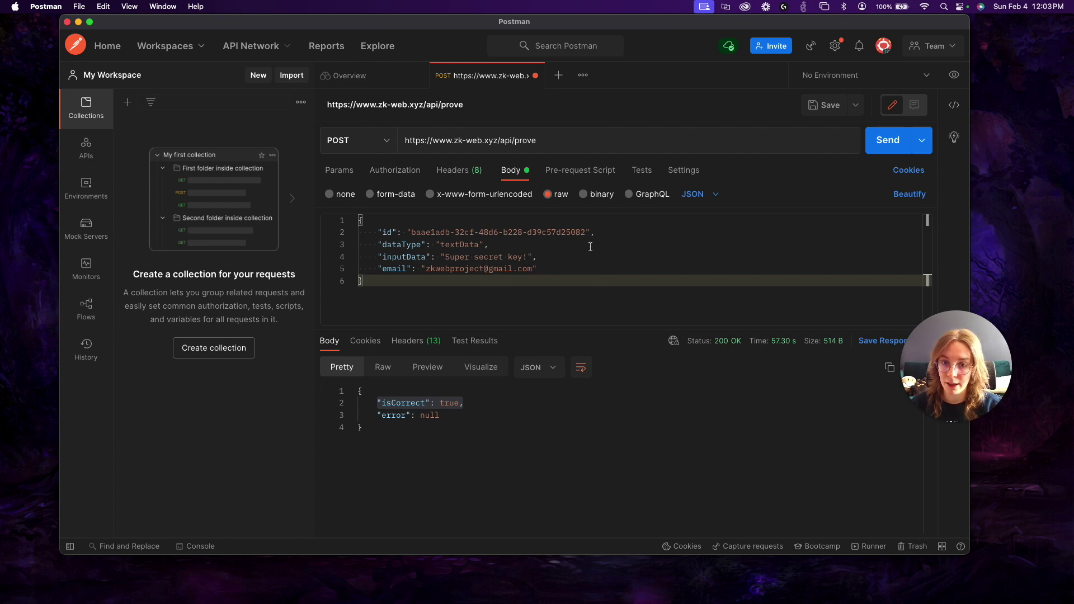
- Switch to the zkWeb API documentation and scroll through it
key(super+Tab)
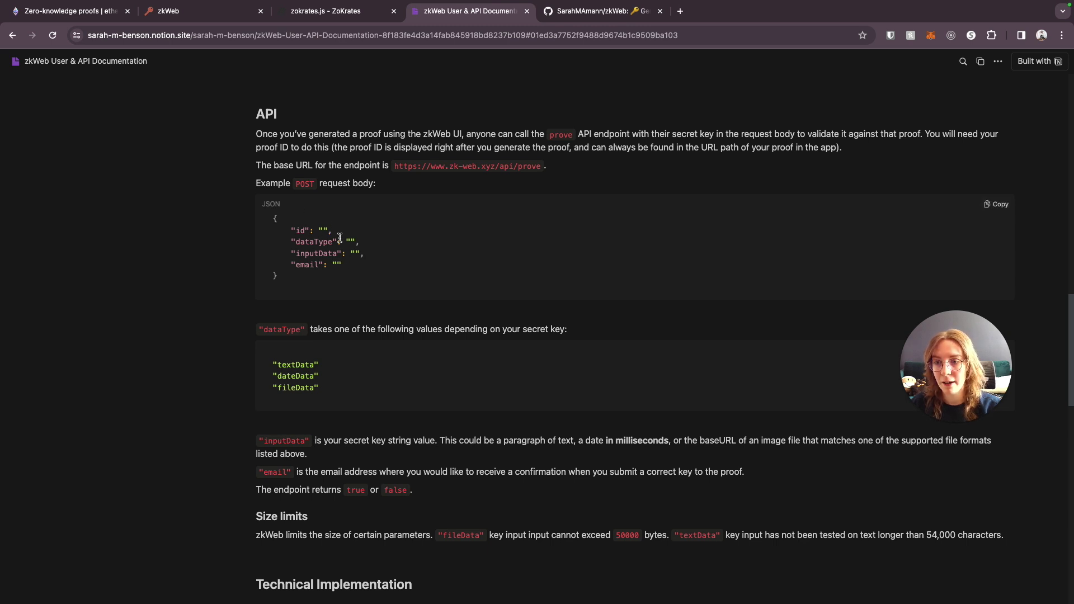
scroll(443, 315, down, 1)
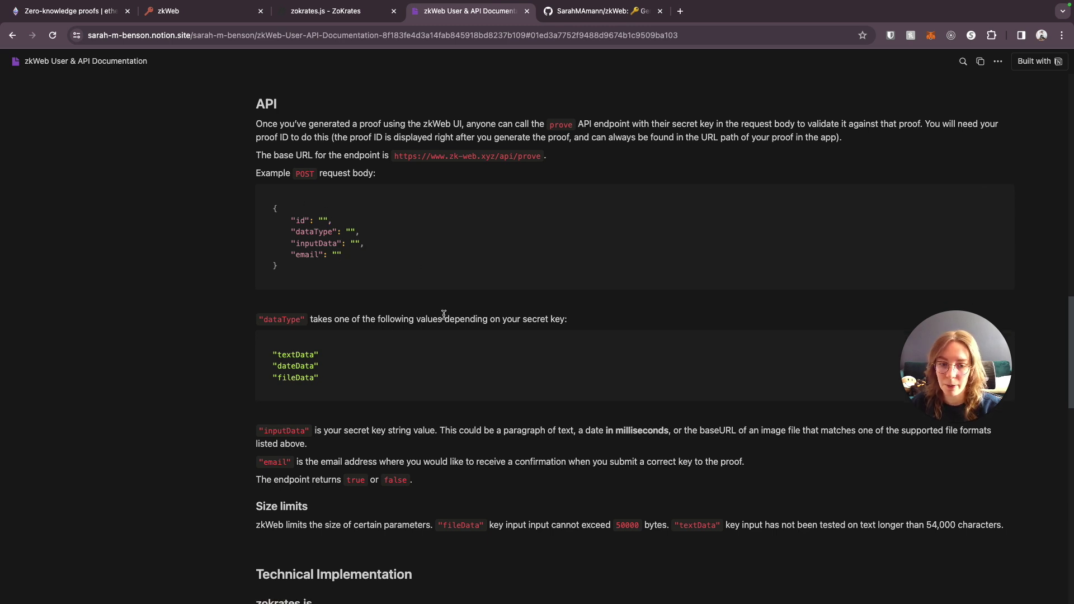
scroll(443, 314, down, 1)
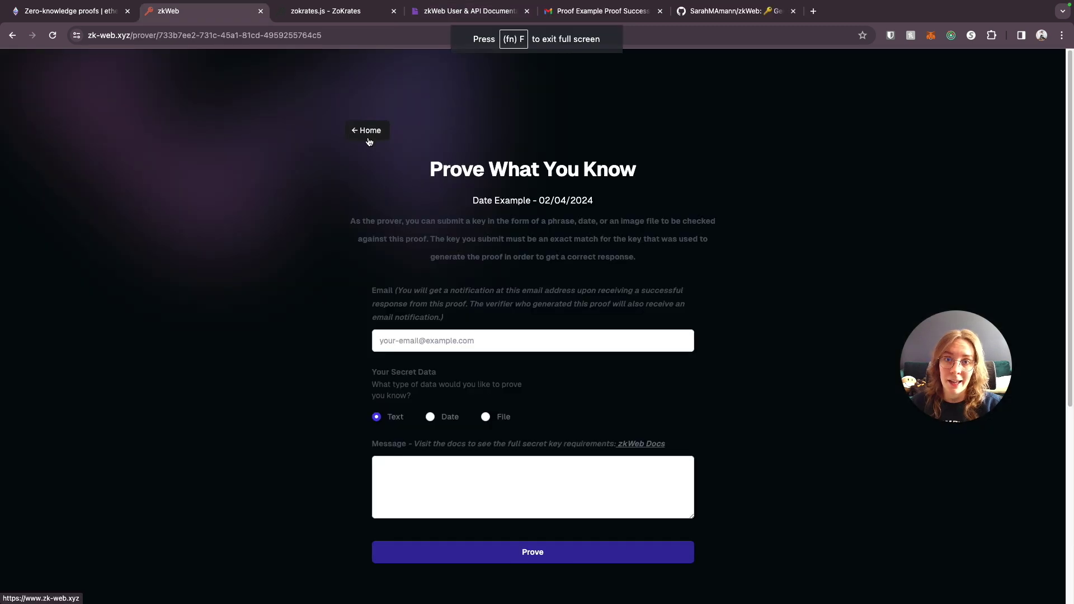
- Go back to the zkWeb home page, then switch to the ZoKrates Introduction tab
click(369, 132)
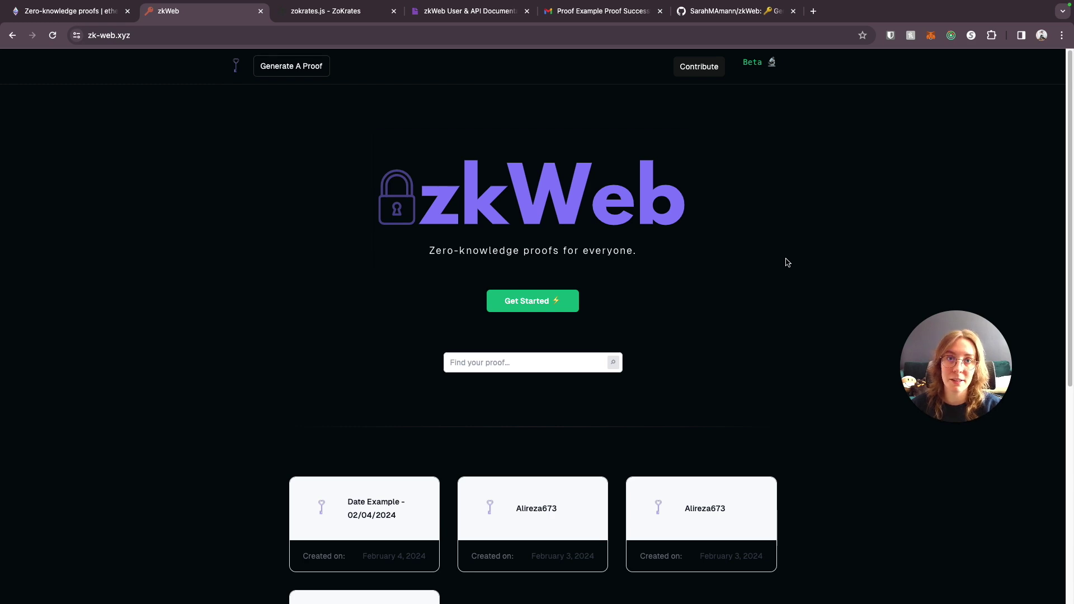
click(330, 10)
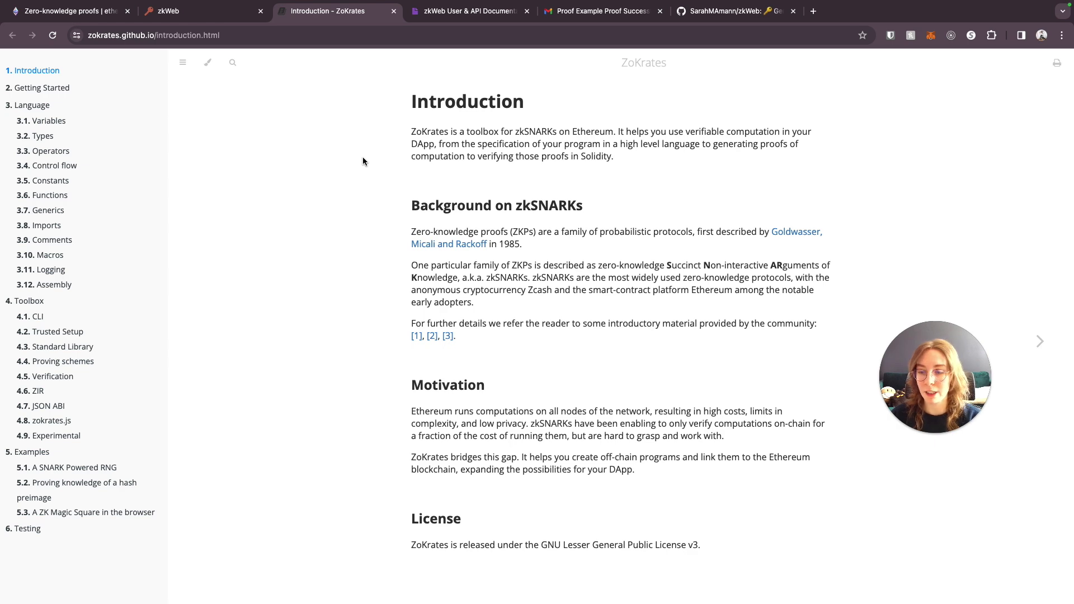
- Read the 4.8 zokrates.js page's Example code, then return to the zkWeb User & API Documentation
click(51, 421)
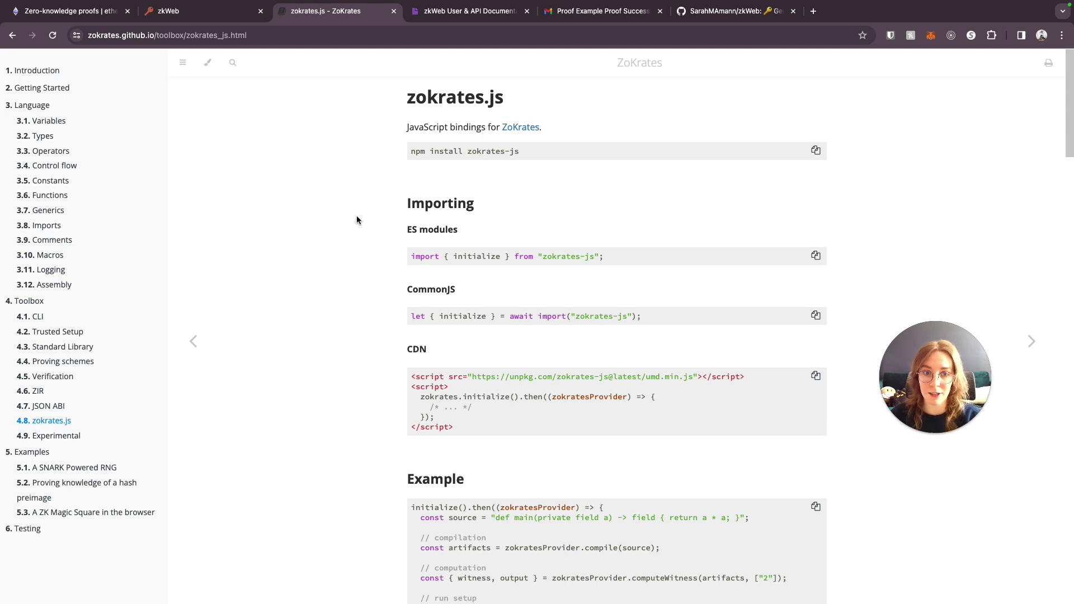
scroll(374, 263, down, 5)
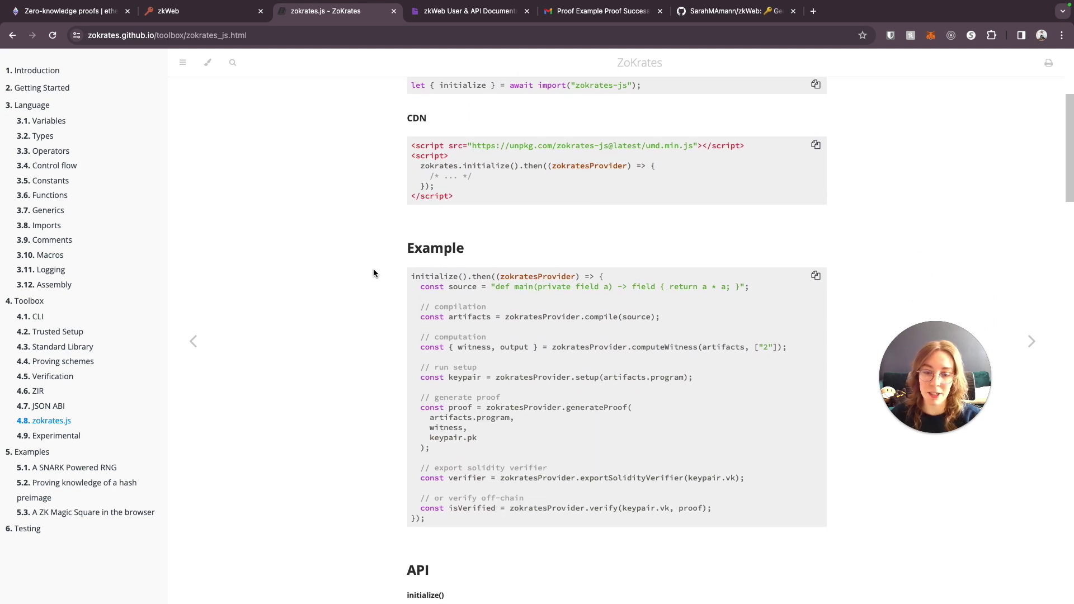
scroll(376, 277, down, 1)
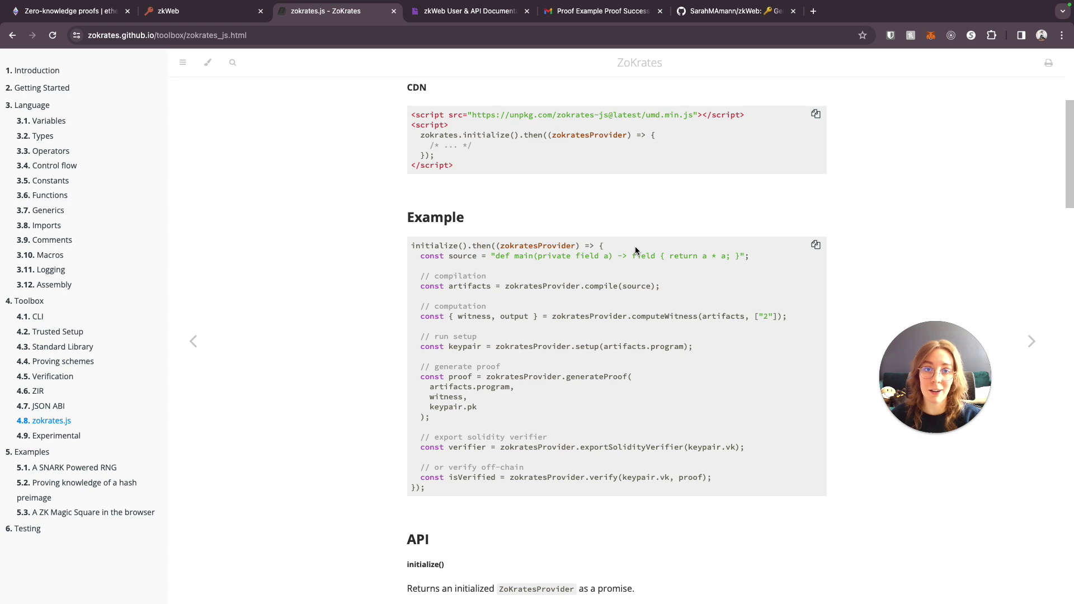
scroll(635, 250, up, 5)
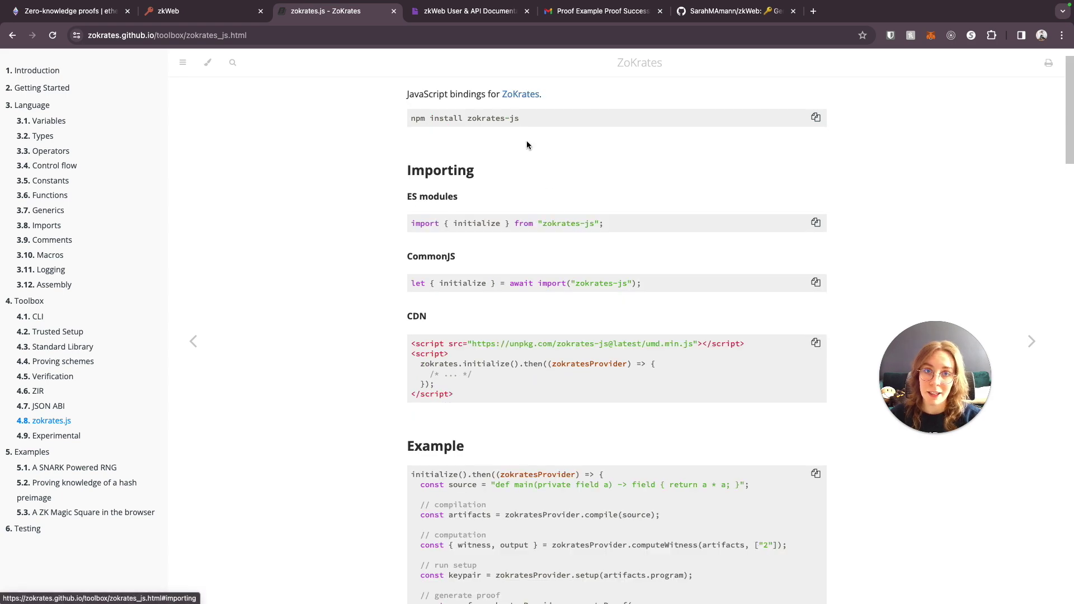
click(470, 11)
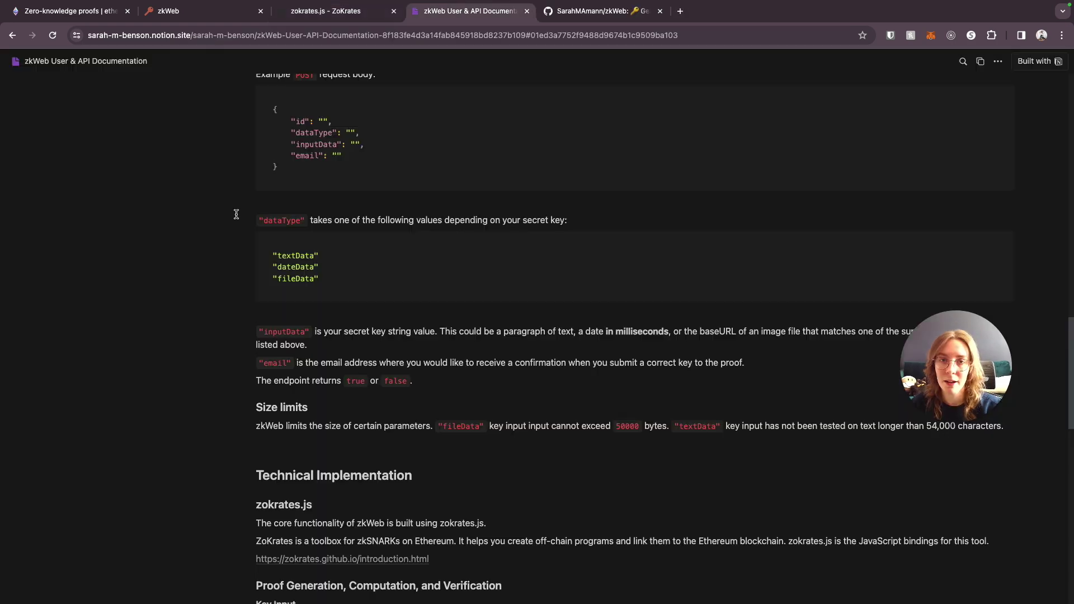
scroll(236, 214, down, 5)
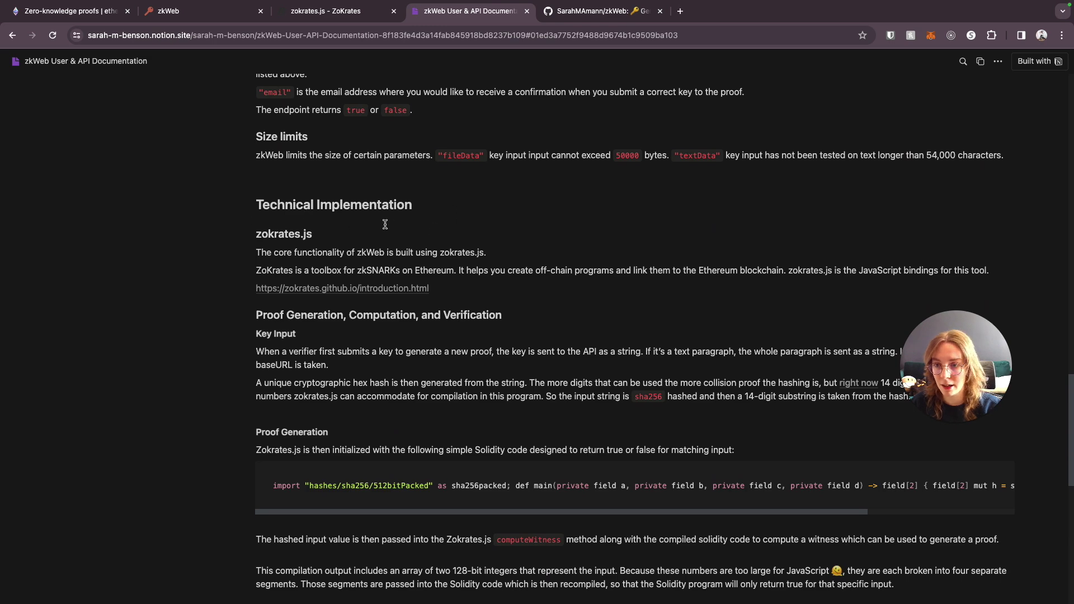
- Read the Technical Implementation section, scrolling the Solidity code block sideways
scroll(557, 253, down, 1)
scroll(560, 255, down, 2)
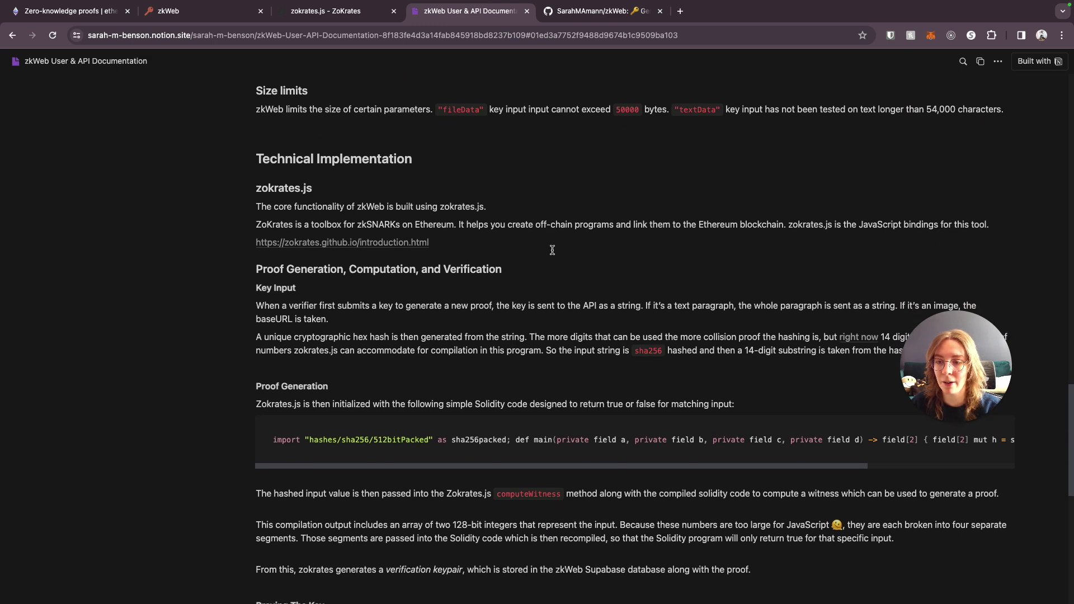
scroll(515, 310, down, 3)
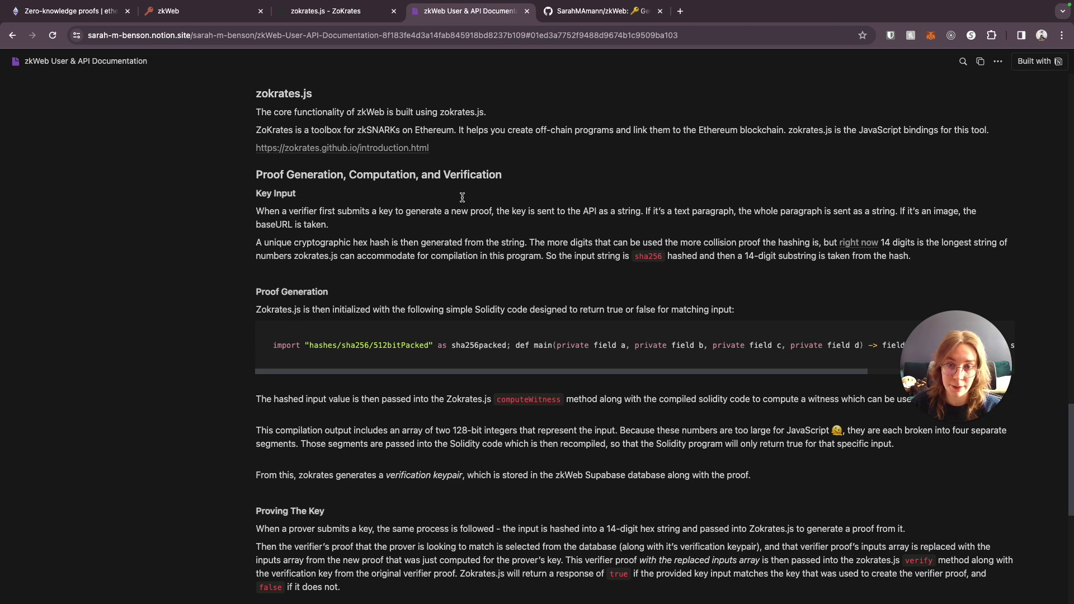
scroll(170, 239, down, 5)
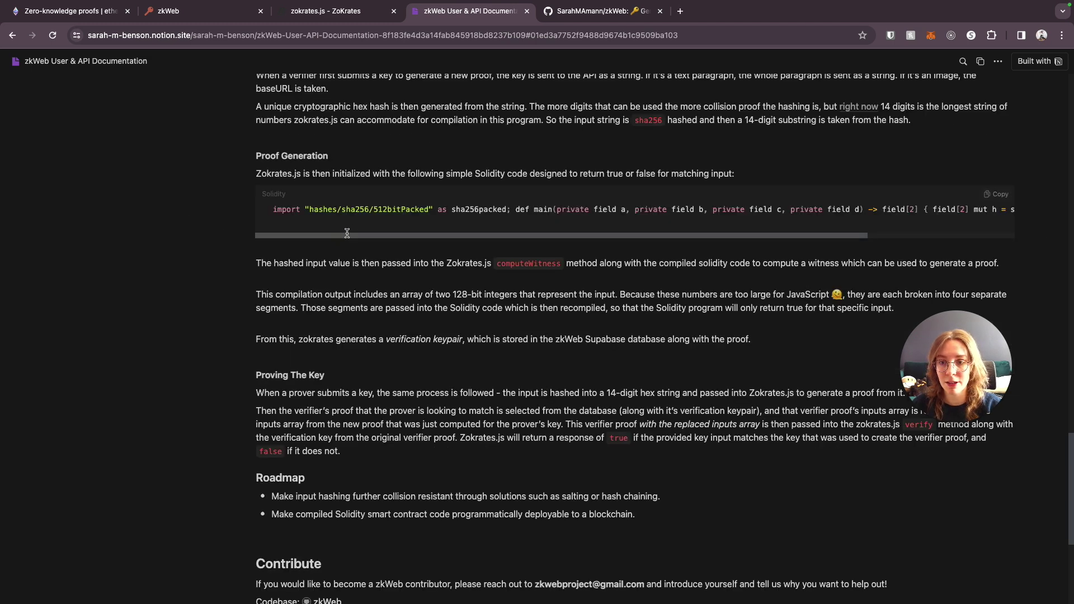
drag(371, 234, 584, 227)
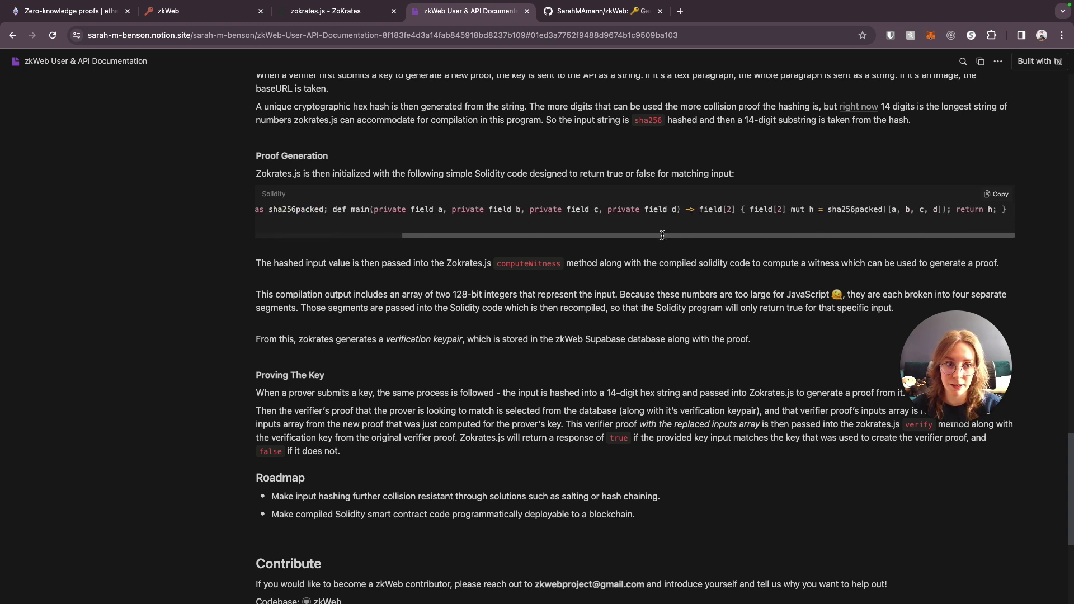
scroll(700, 224, left, 10)
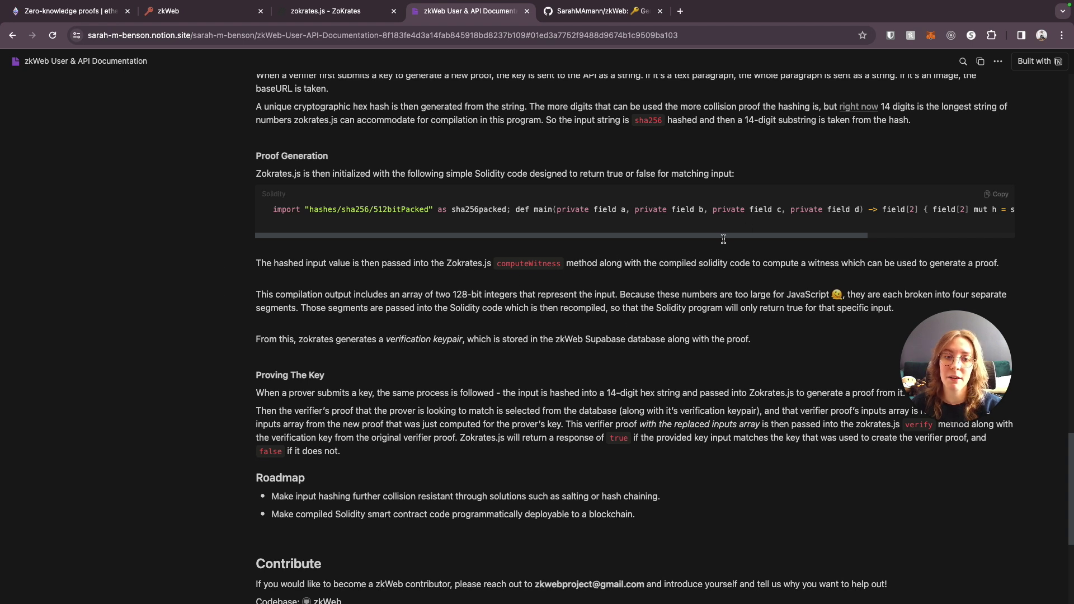
drag(675, 236, 561, 236)
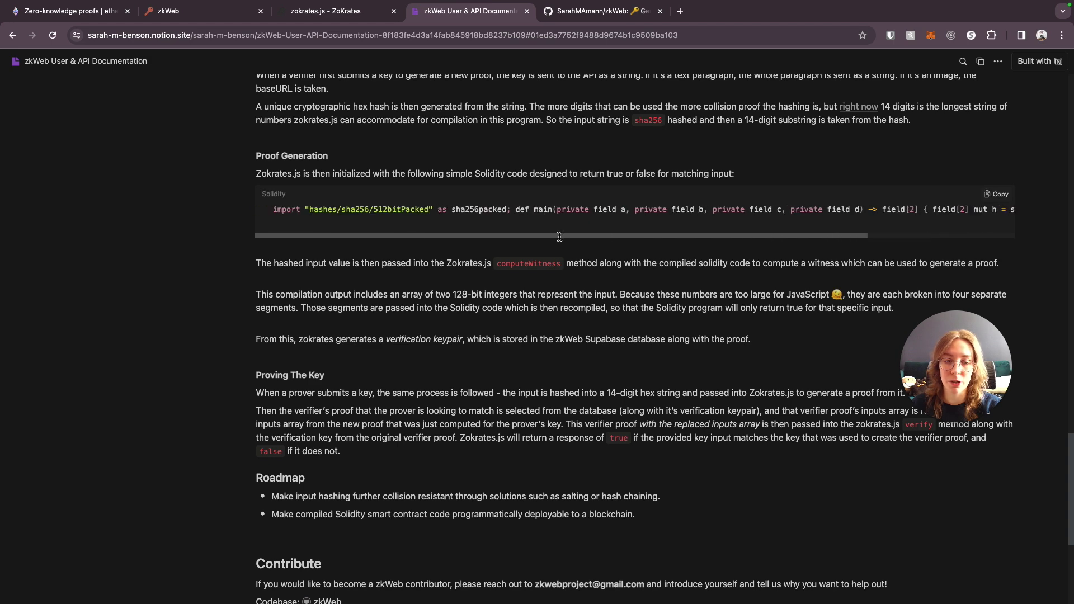
- Read the Roadmap and Contribute sections to the end, then switch to the zkWeb GitHub repository
scroll(614, 292, down, 1)
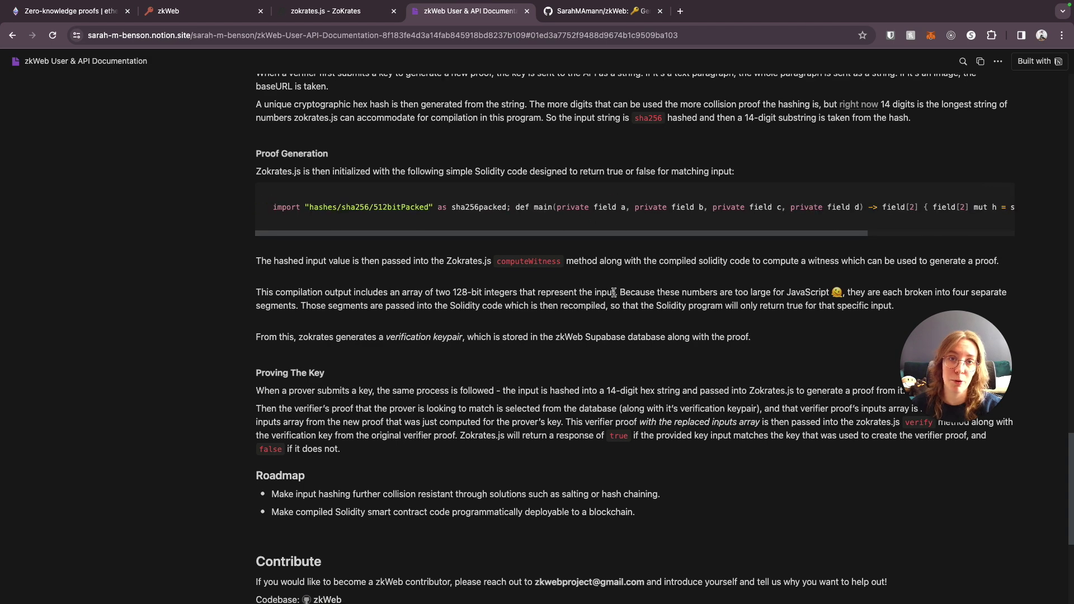
scroll(614, 292, down, 2)
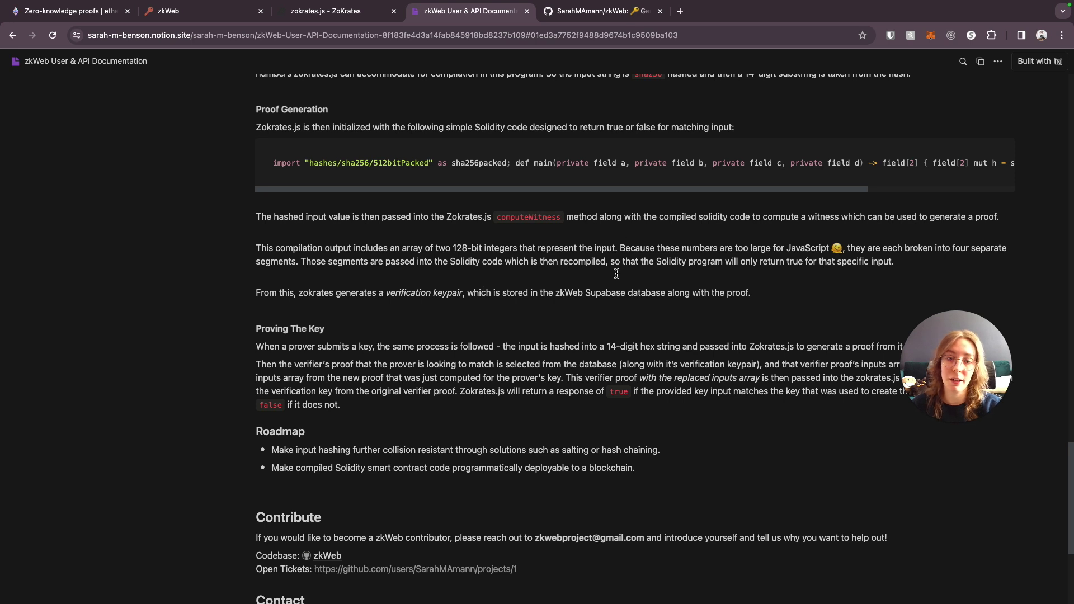
scroll(622, 305, down, 1)
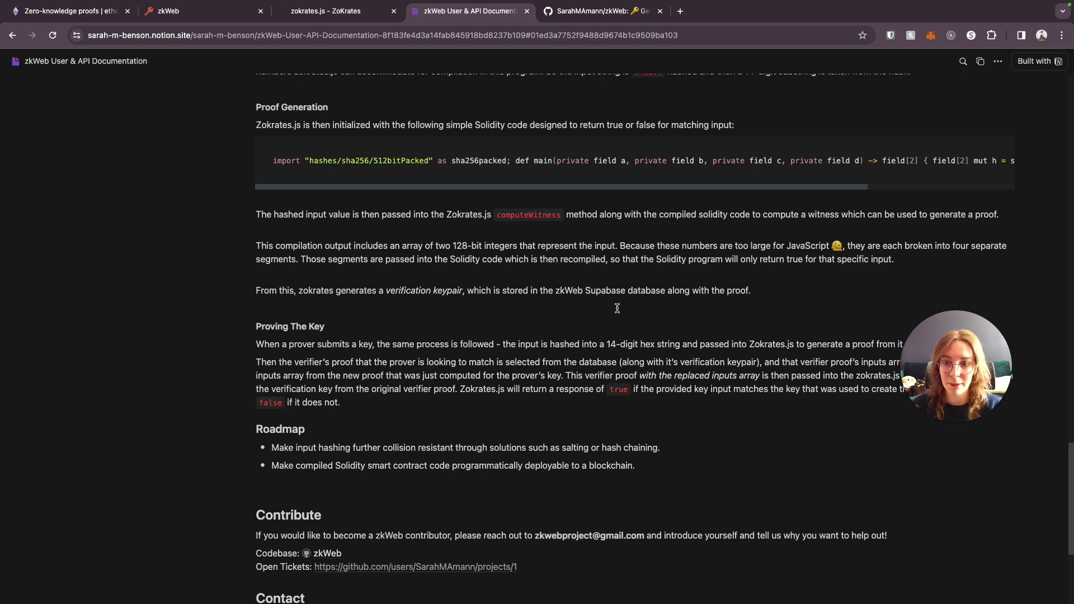
scroll(799, 293, down, 1)
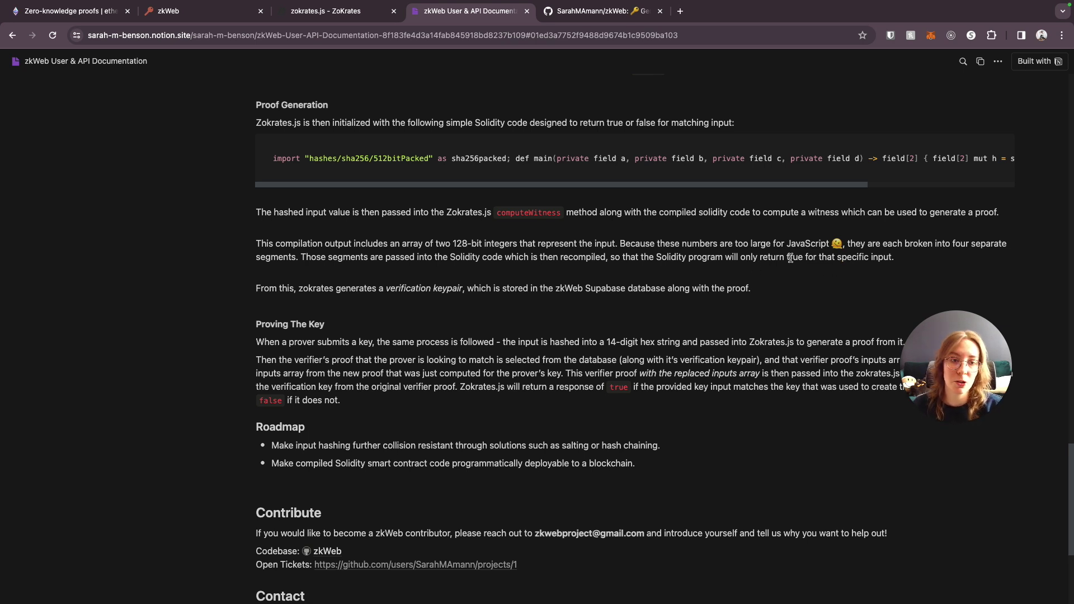
drag(791, 258, 912, 264)
click(771, 283)
scroll(776, 287, down, 1)
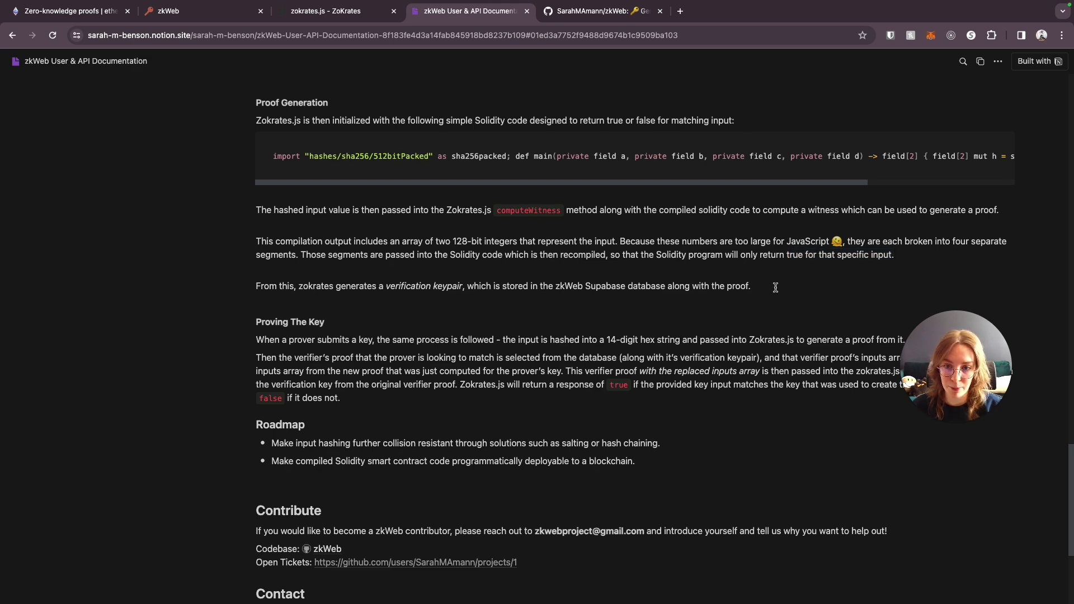
scroll(775, 287, down, 5)
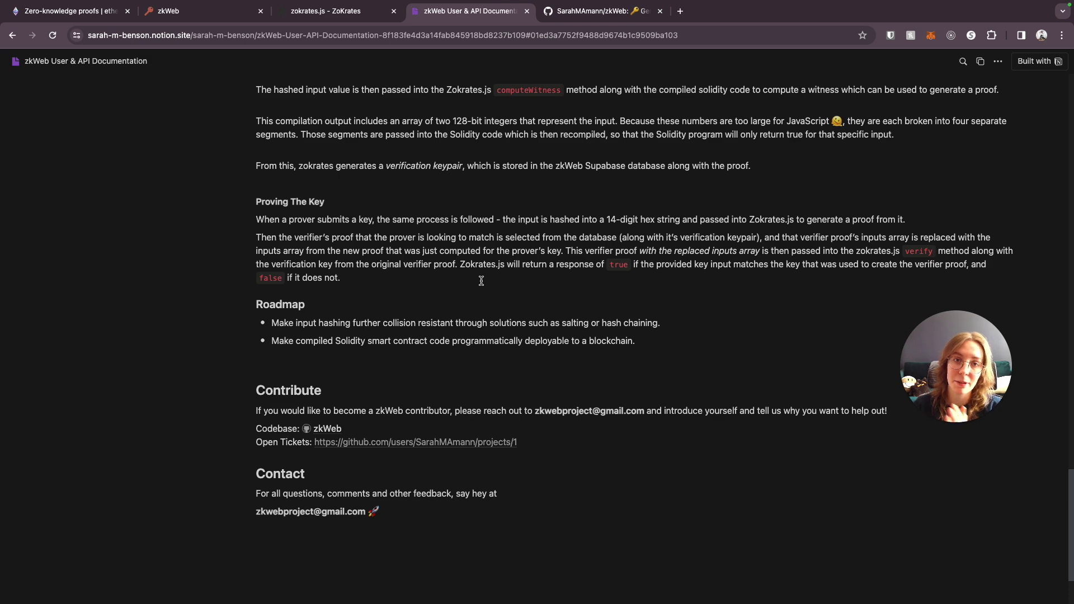
scroll(481, 281, up, 2)
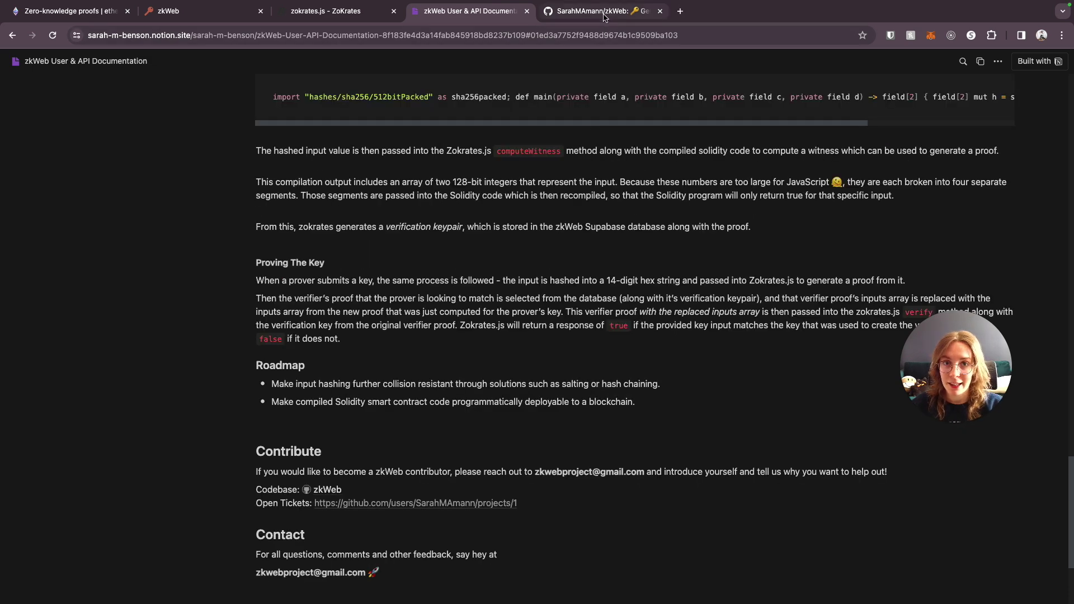
click(606, 13)
- Scroll through the zkWeb README and highlight the Become a Contributor paragraph
scroll(162, 369, down, 2)
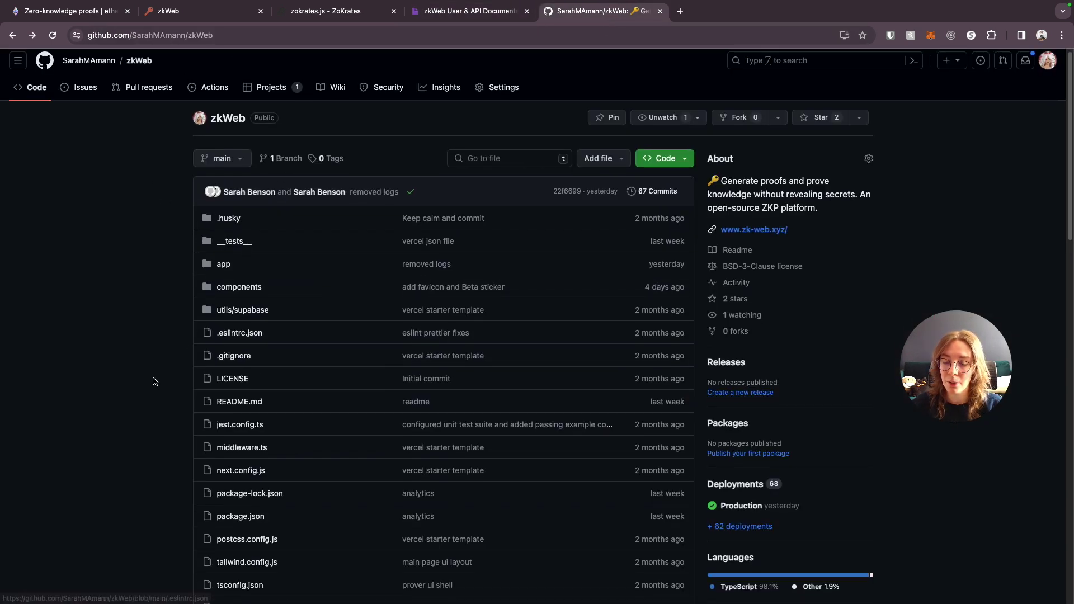
scroll(166, 364, down, 10)
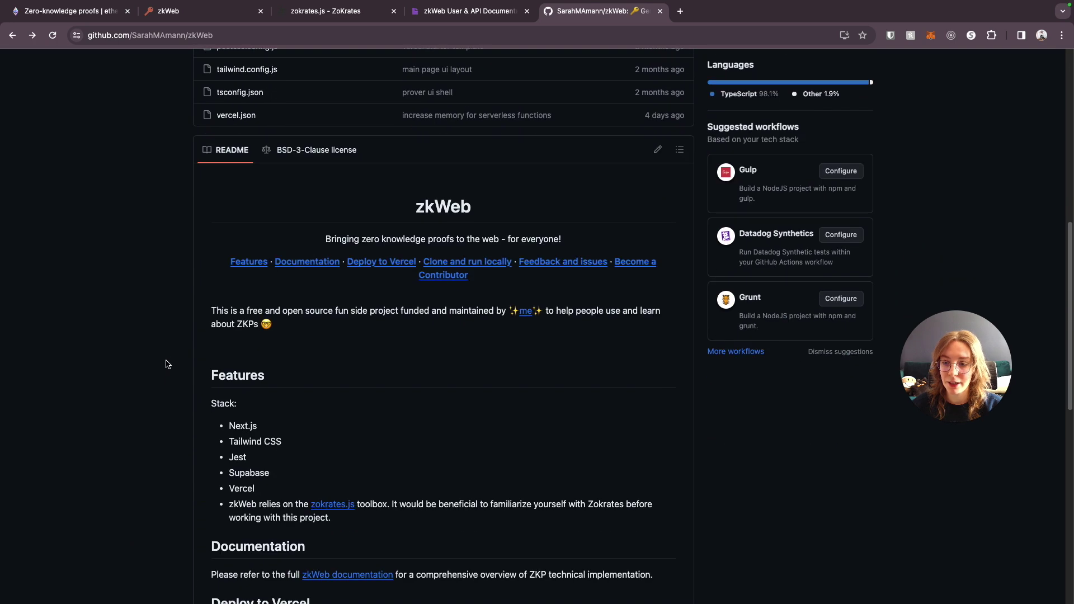
scroll(166, 364, down, 5)
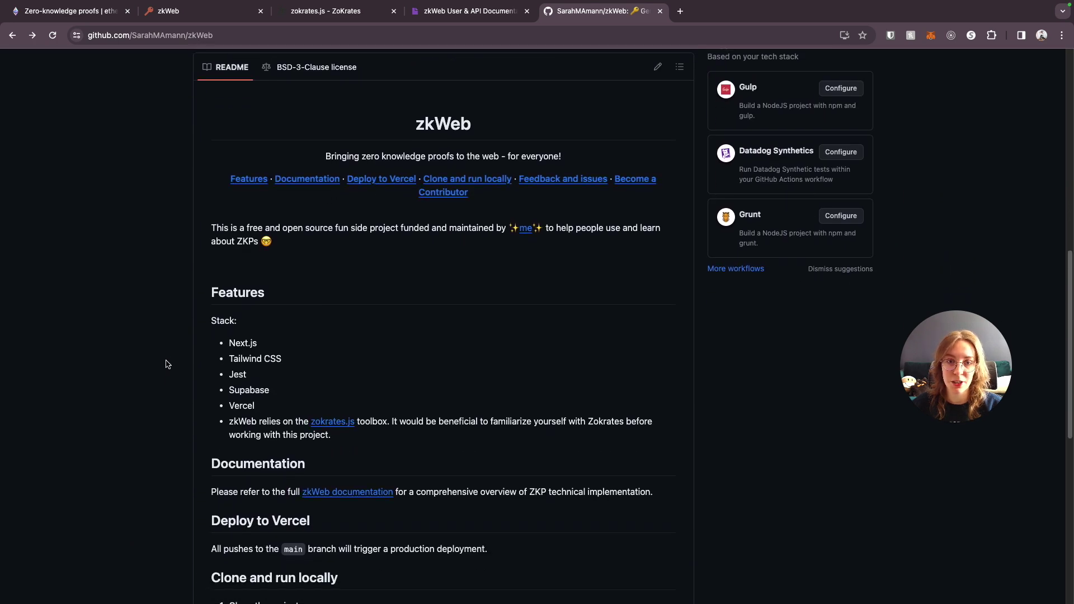
scroll(166, 364, down, 2)
scroll(168, 360, up, 5)
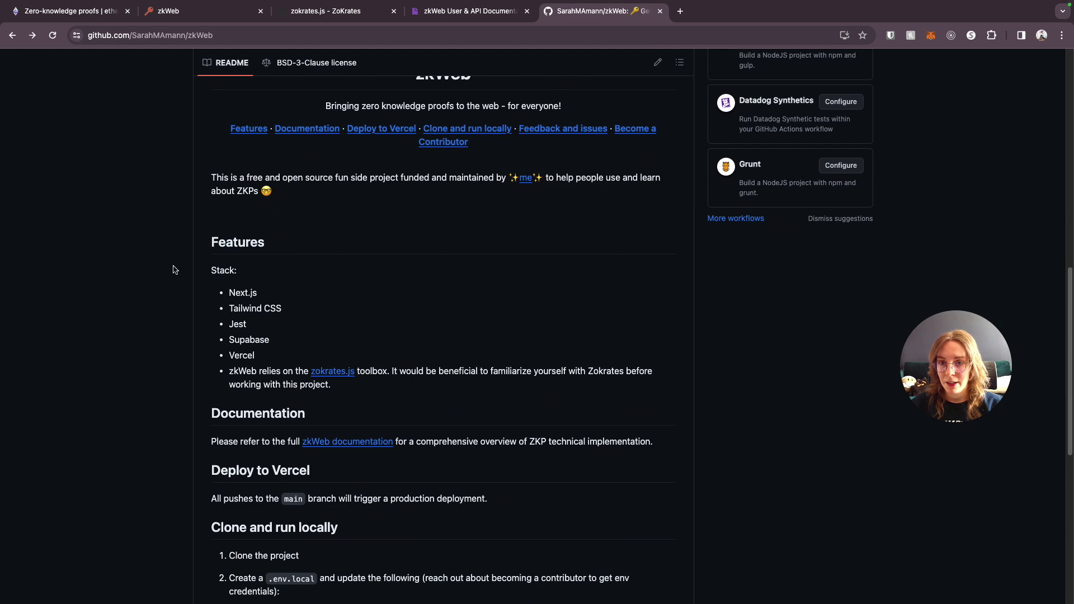
scroll(164, 272, down, 8)
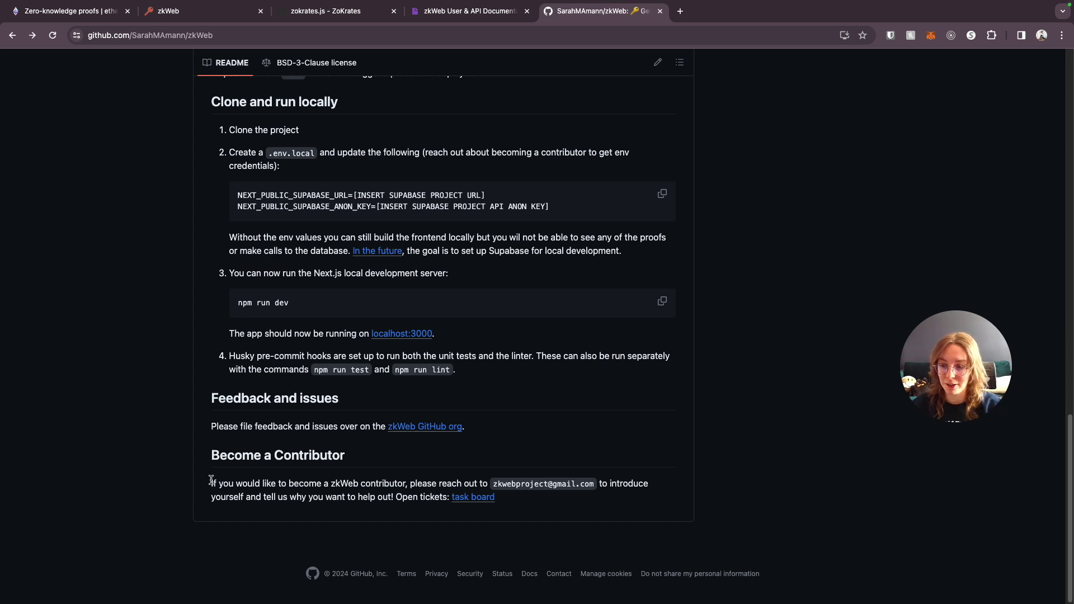
drag(211, 485, 587, 536)
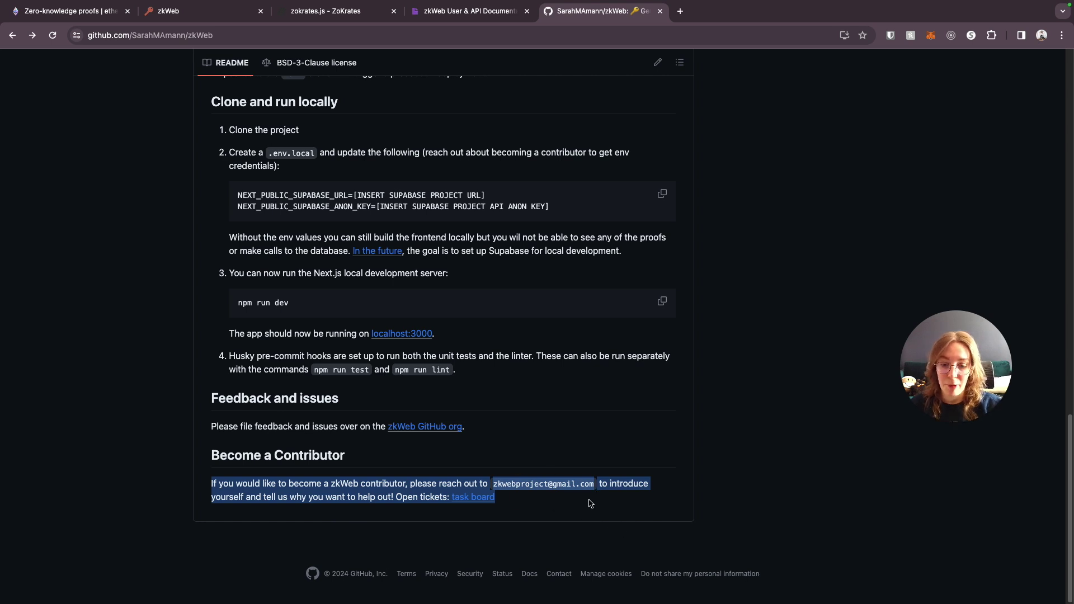
click(578, 510)
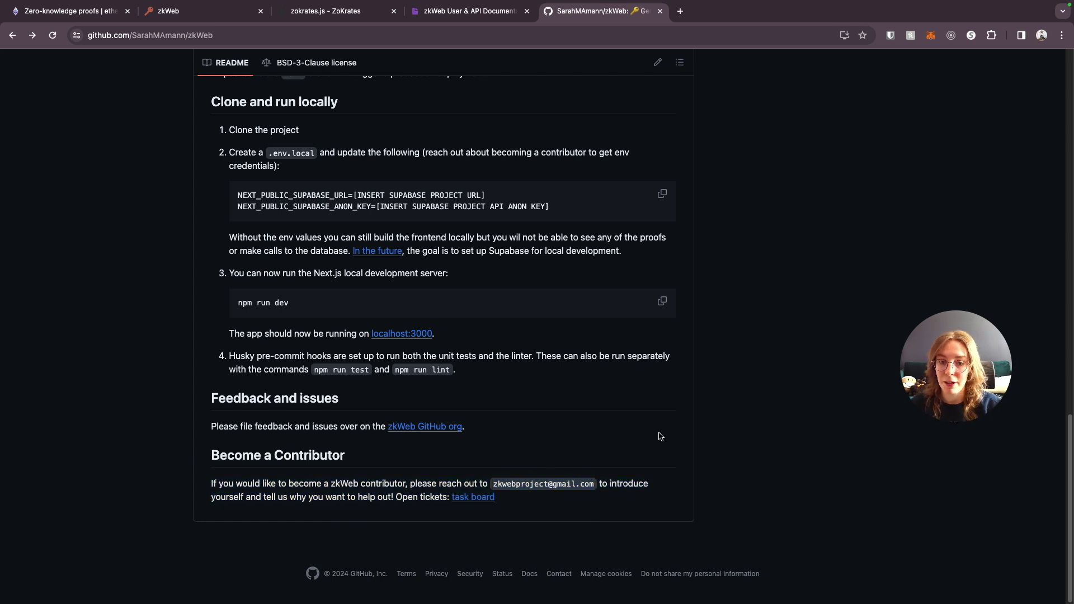
scroll(680, 428, up, 15)
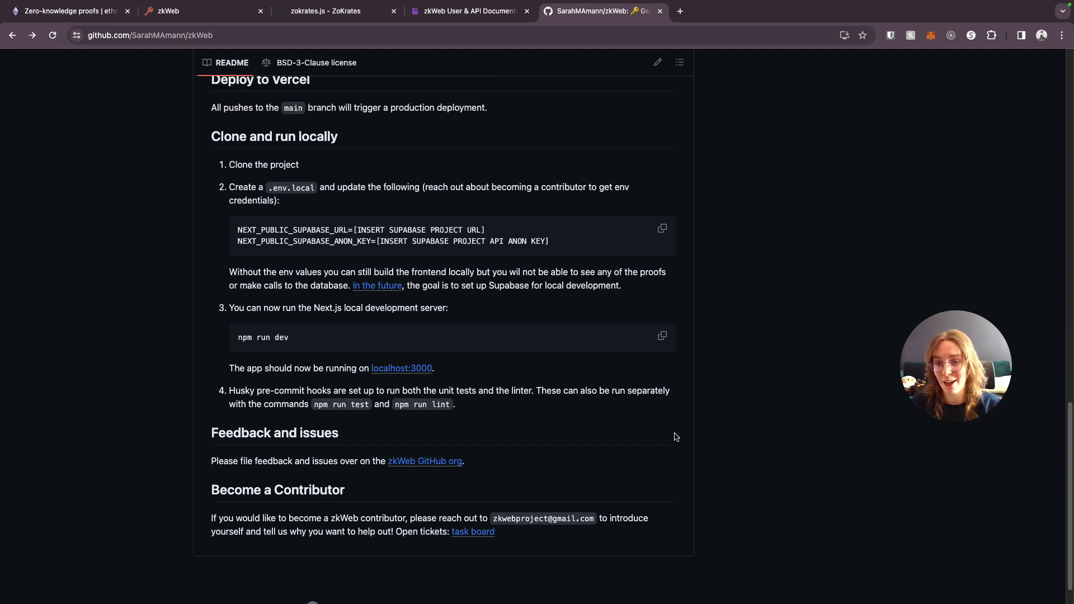
key(super+2)
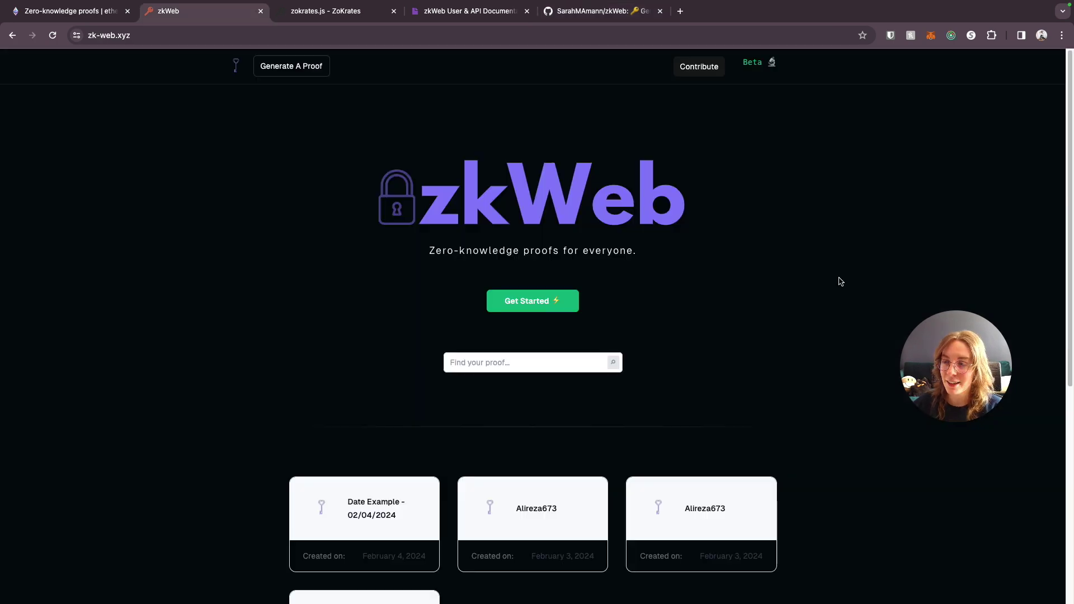